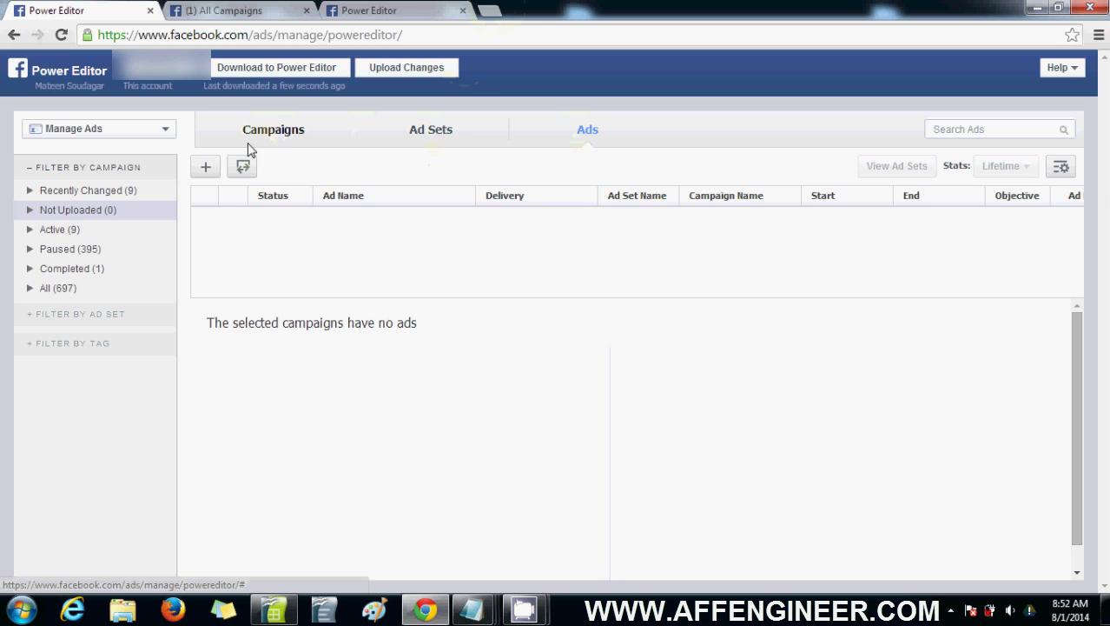
Start a new ad in a new auction campaign named "i love dogs" with the Page Post Engagement objective.
left_click(206, 169)
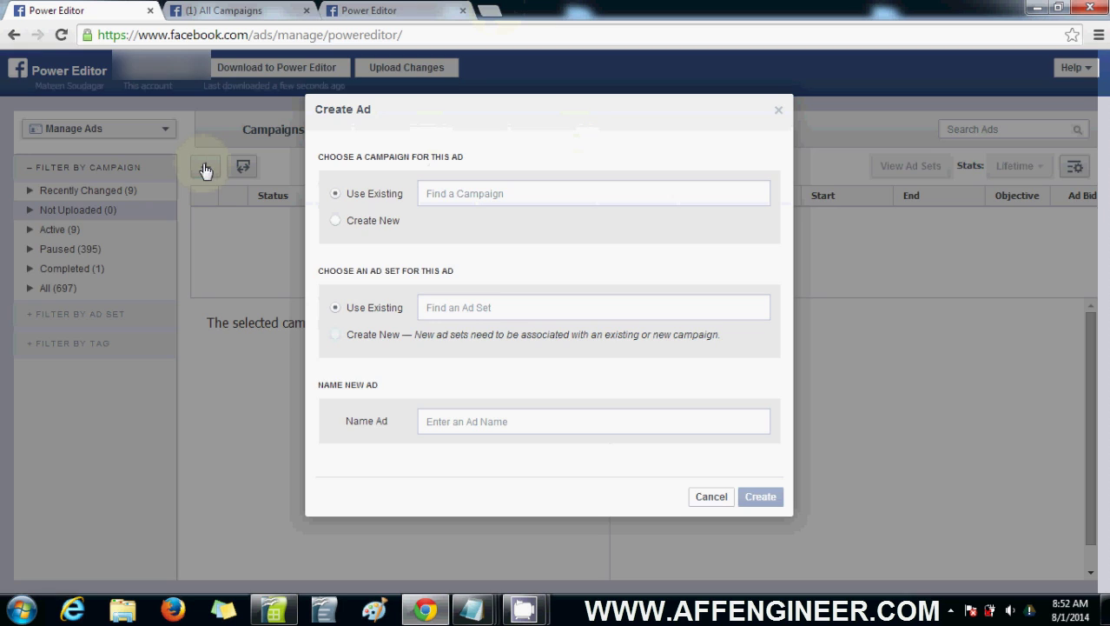
left_click(377, 220)
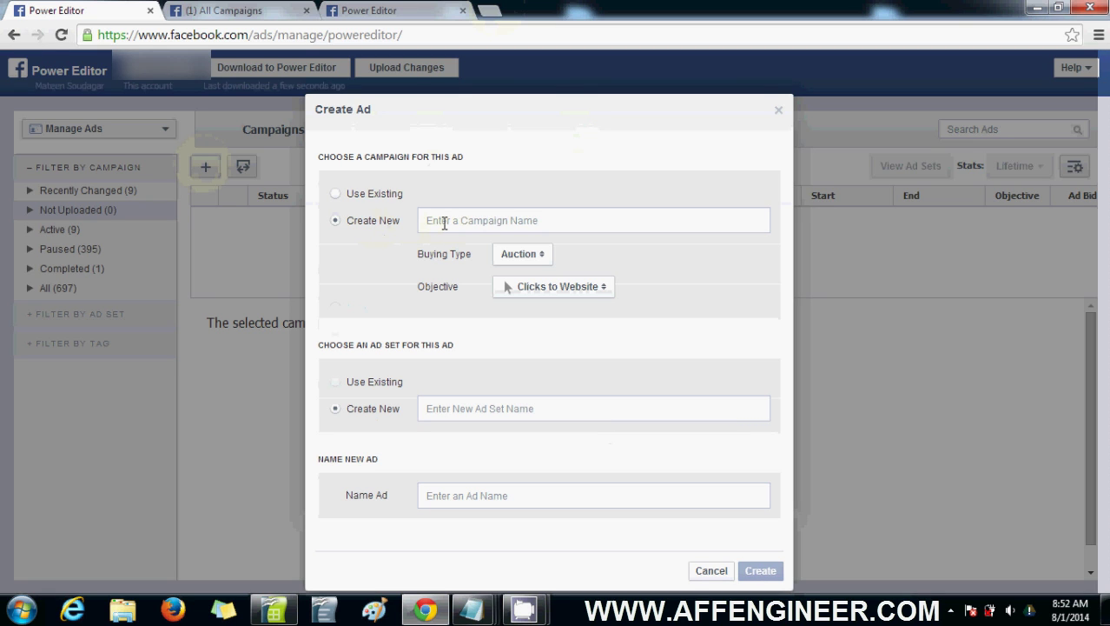
left_click(444, 224)
type("i love dogs")
key("ctrl+a")
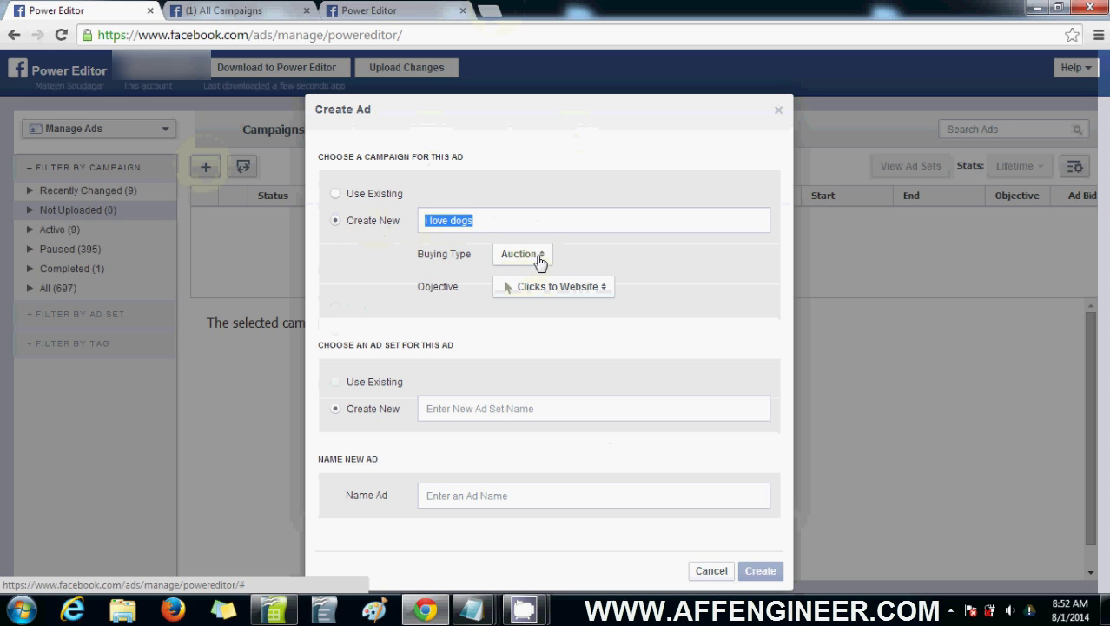
left_click(543, 290)
left_click(543, 290)
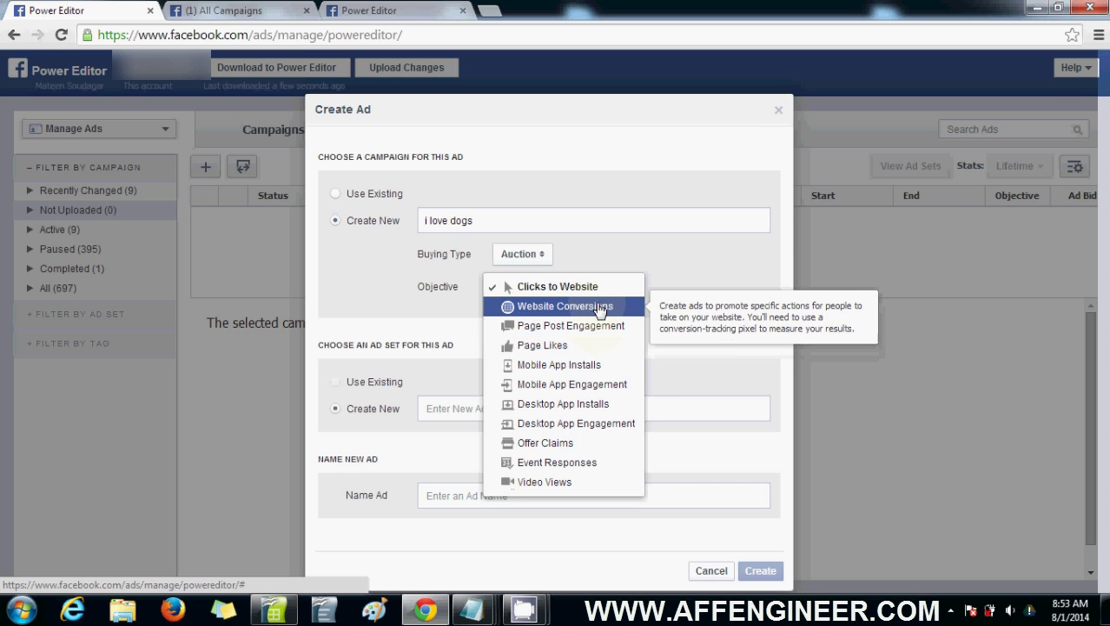
left_click(595, 332)
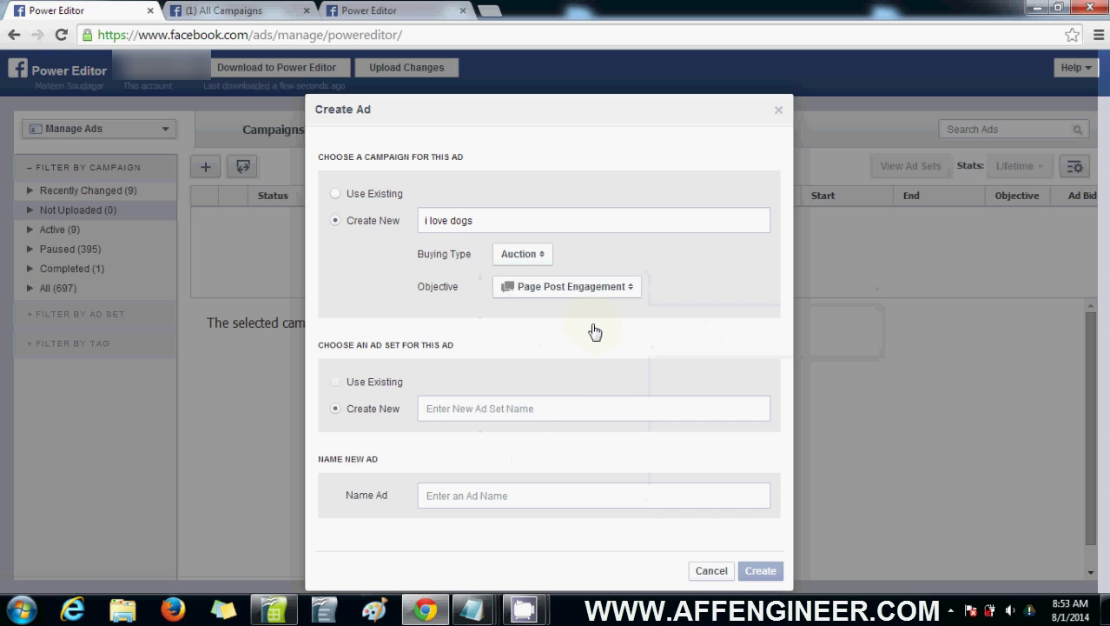
Name both the new ad set and the new ad "i love dogs", and create the ad.
triple_click(562, 229)
key("ctrl+c")
left_click(516, 408)
key("ctrl+v")
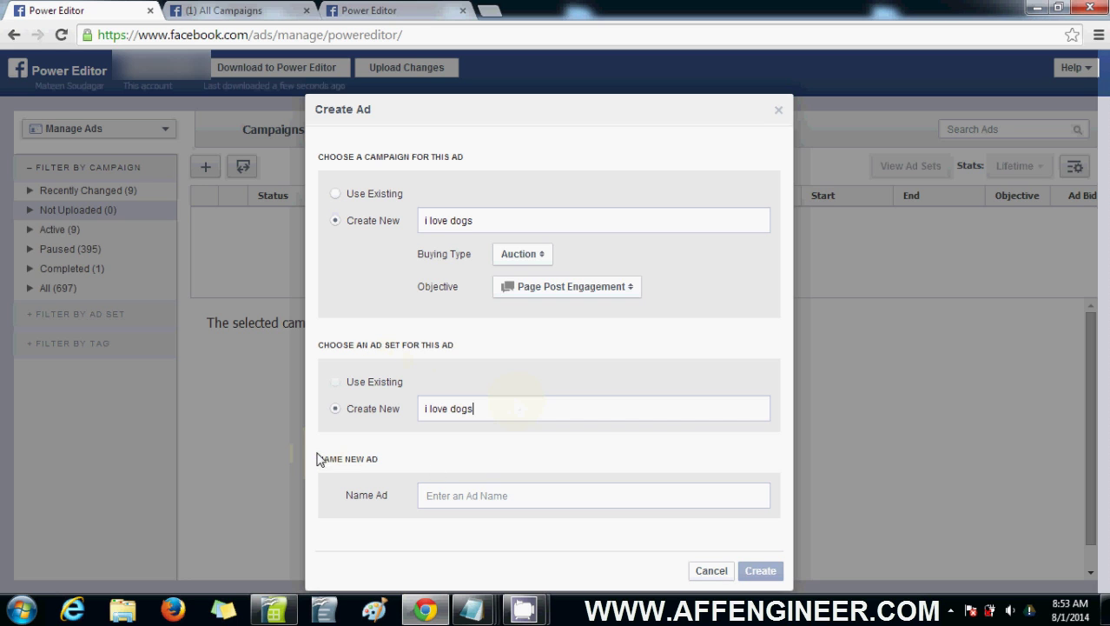
left_click(461, 494)
key("ctrl+v")
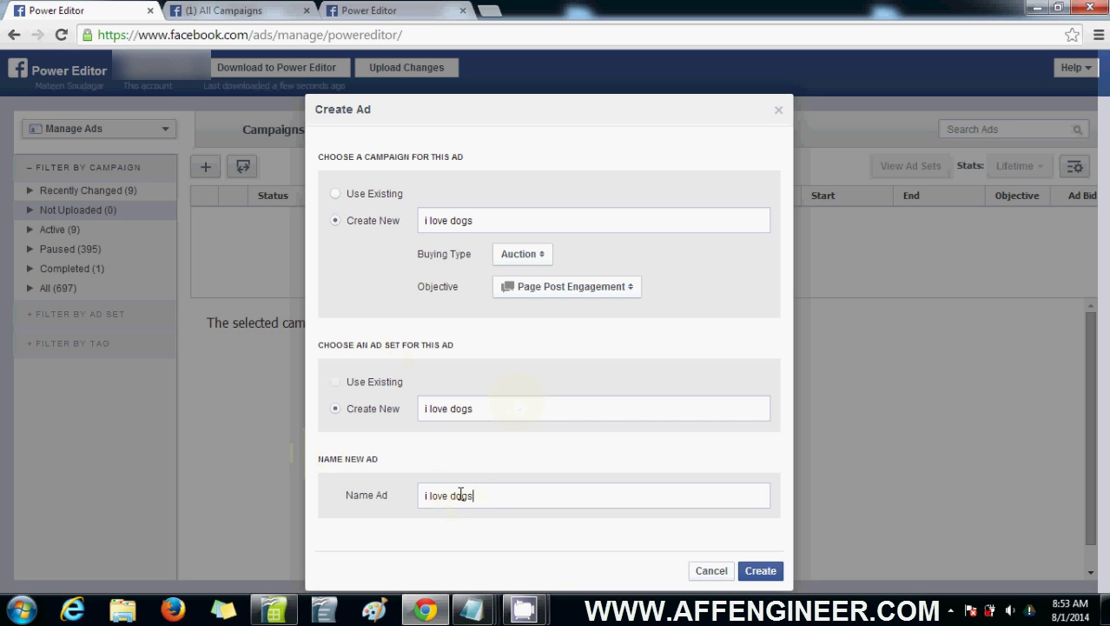
left_click(760, 570)
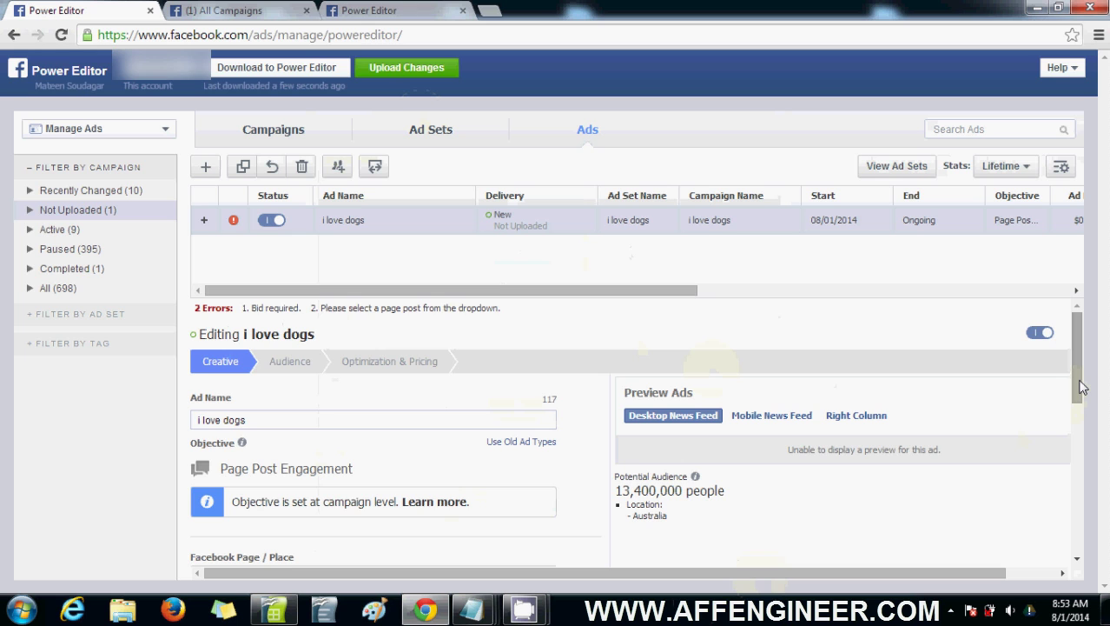
Review the new campaign's settings and set the "i love dogs" ad's Facebook page to Fun Times.
mouse_move(1081, 387)
left_mouse_down()
mouse_move(1079, 408)
mouse_move(1081, 396)
left_mouse_up()
left_click(263, 138)
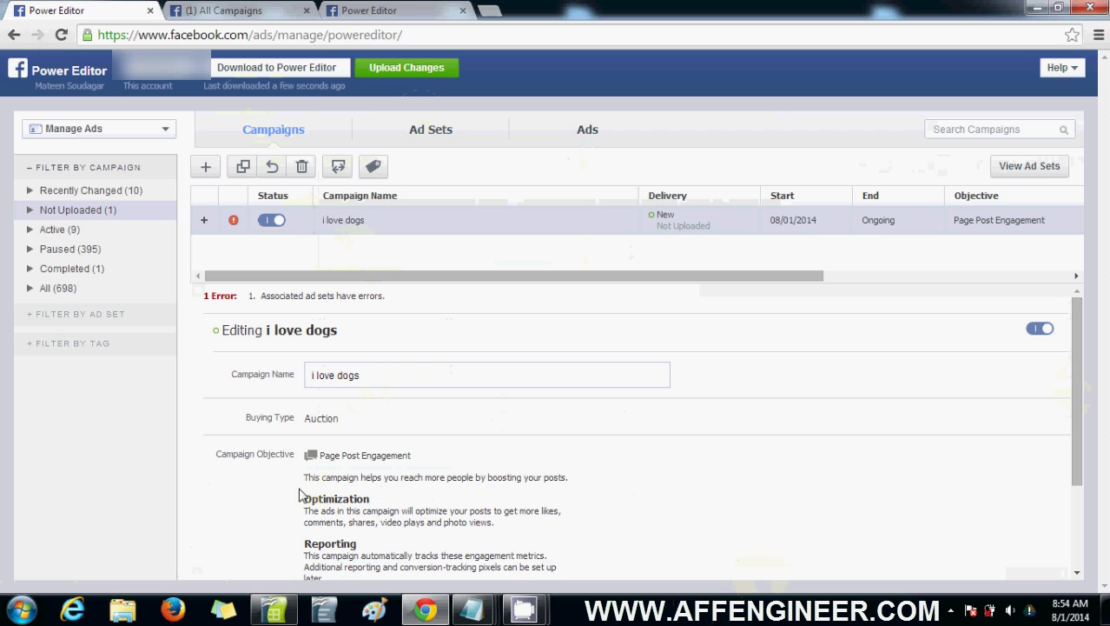
left_click(589, 139)
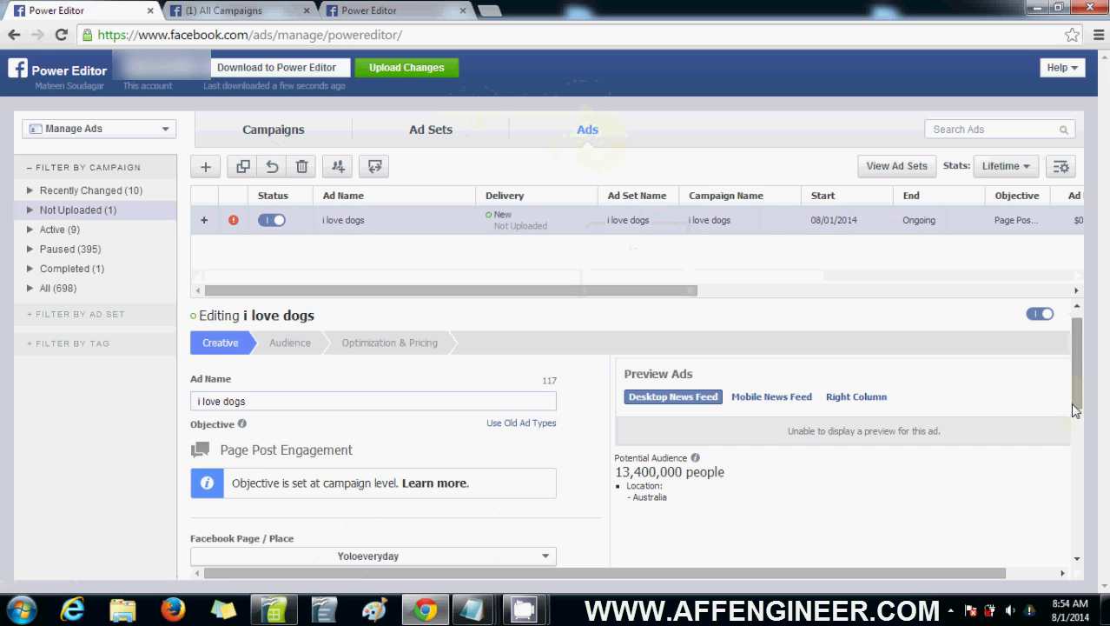
left_click_drag(1075, 406, 1075, 462)
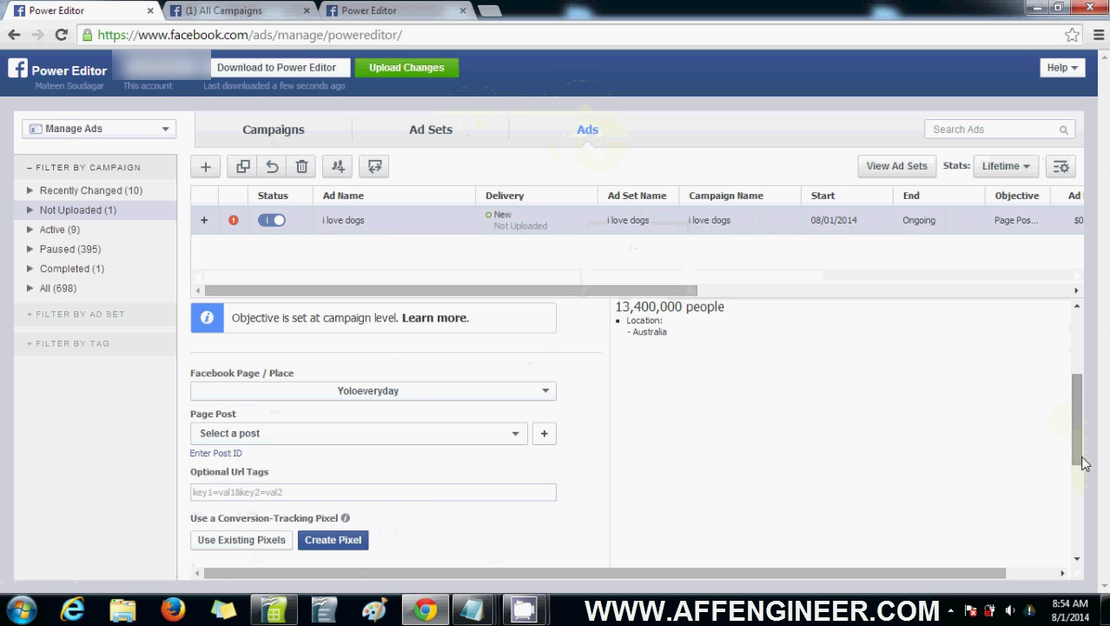
left_click(528, 396)
scroll(295, 469, "down", 5)
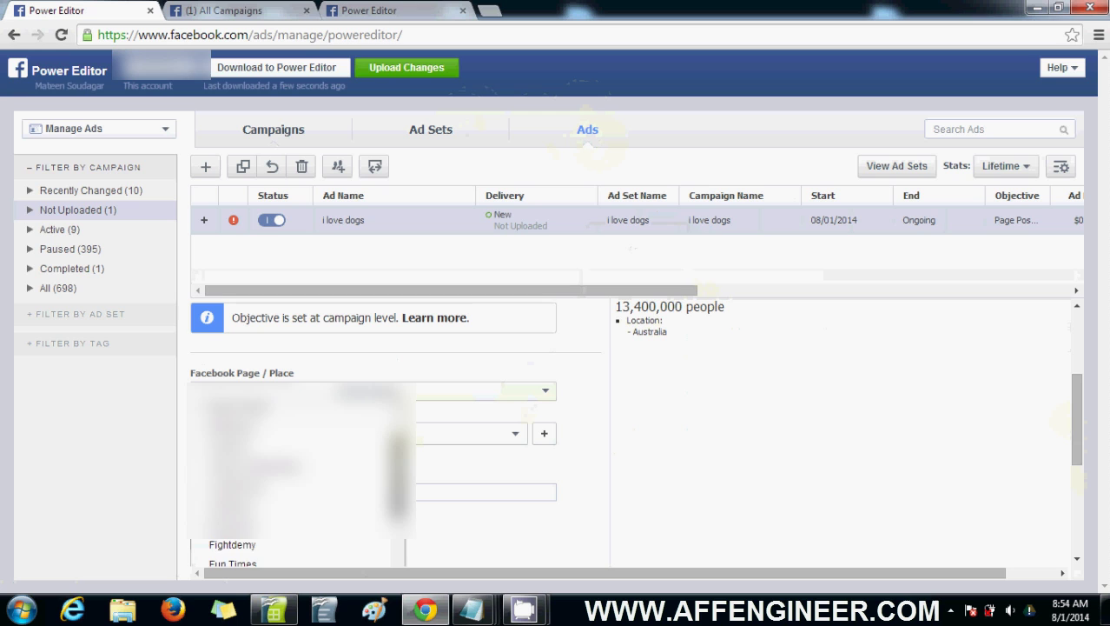
left_click(295, 458)
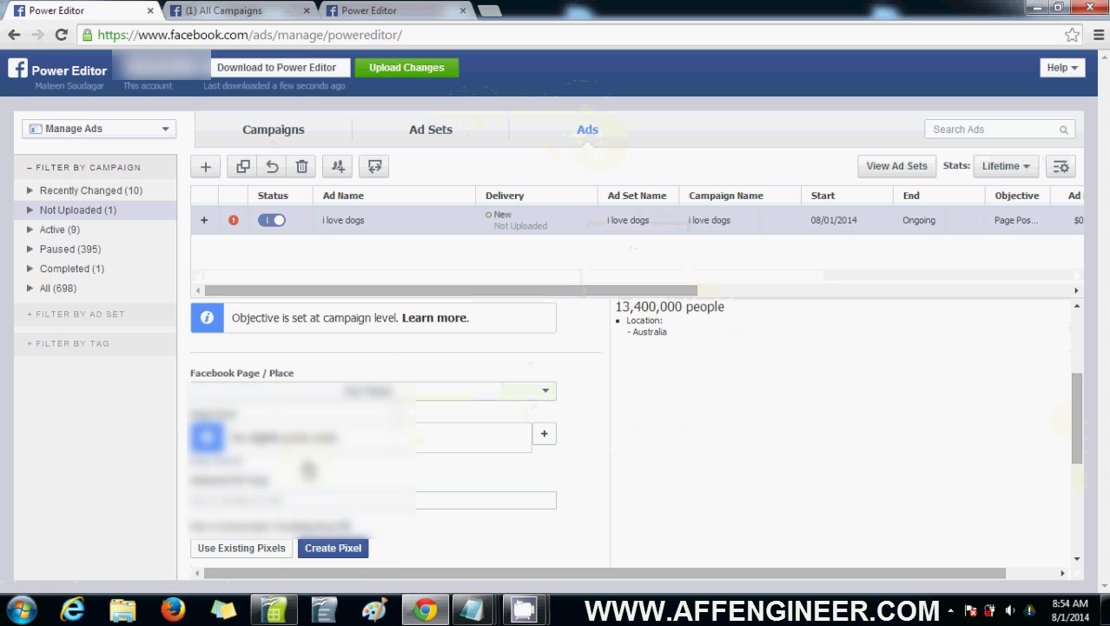
Create a conversion-tracking pixel for the ad in the Checkouts category, named "i love dogs".
left_click_drag(1076, 439, 1084, 415)
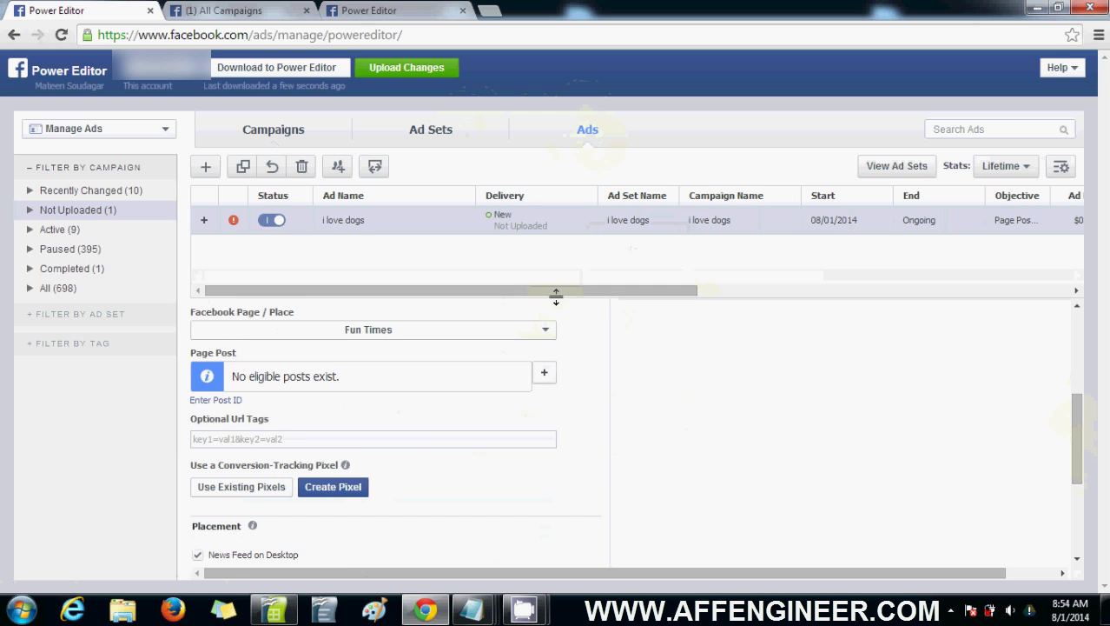
left_click_drag(556, 296, 558, 285)
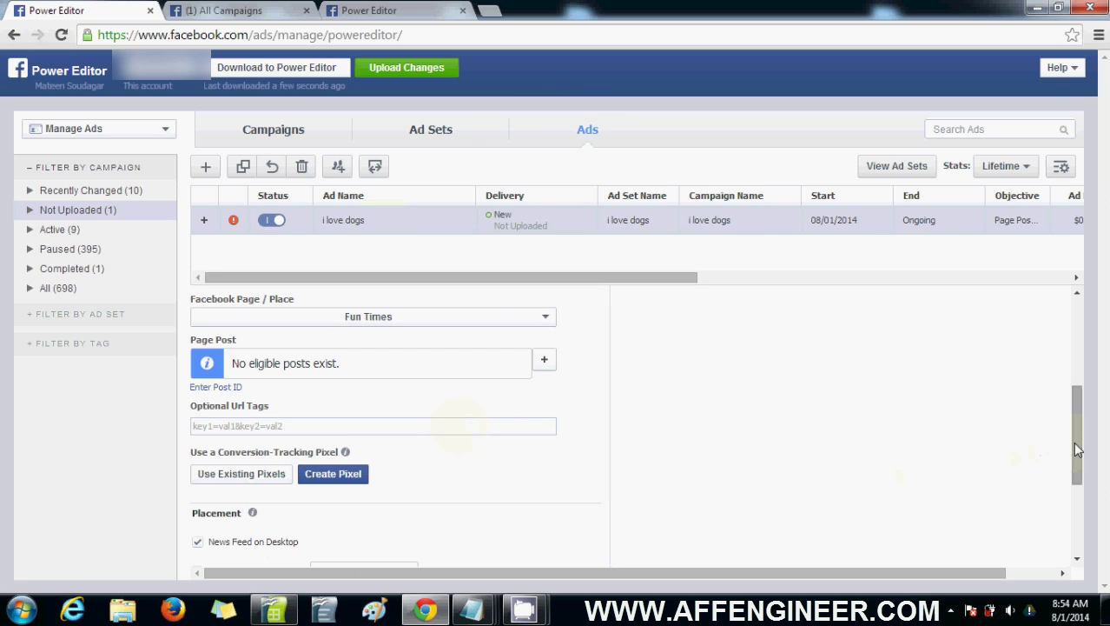
left_click_drag(1078, 446, 1078, 511)
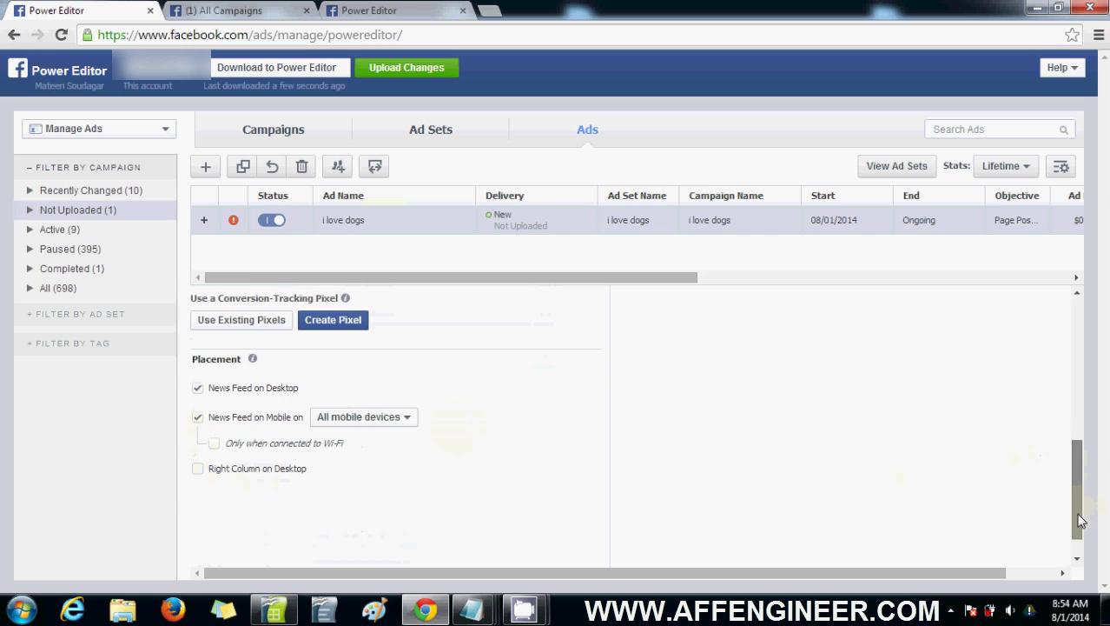
left_click_drag(1081, 520, 1082, 500)
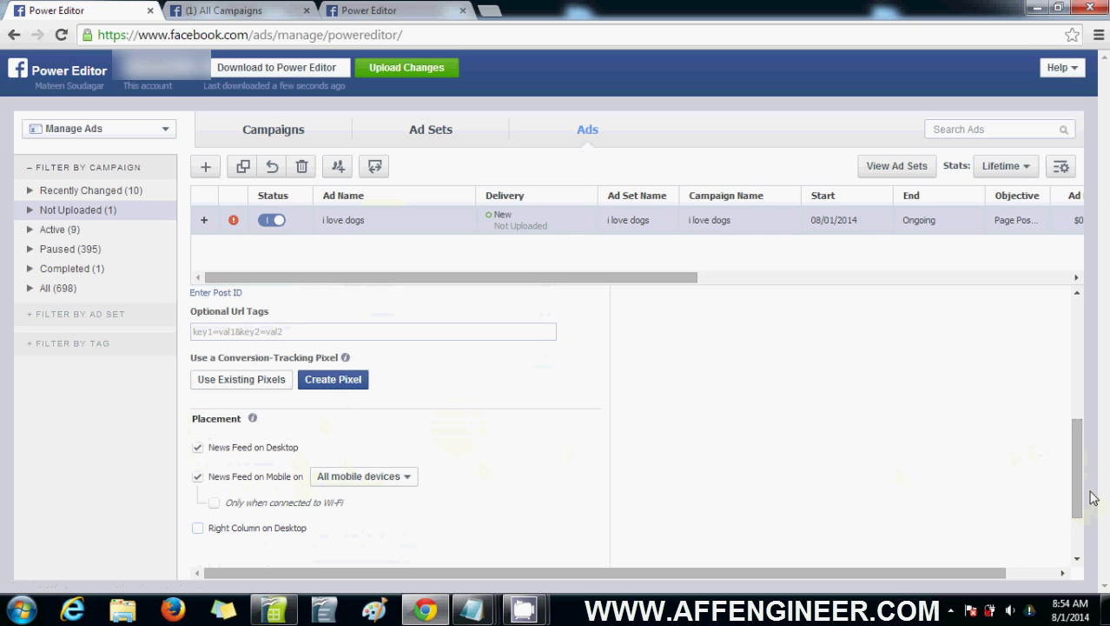
mouse_move(1093, 497)
left_mouse_down()
mouse_move(1095, 384)
mouse_move(1093, 479)
left_mouse_up()
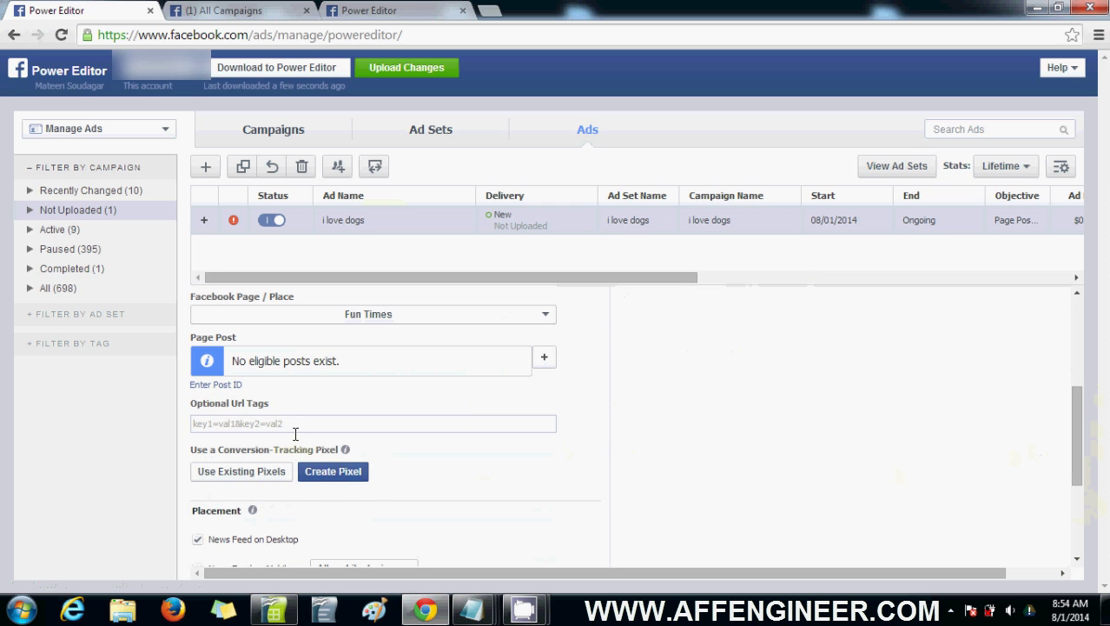
left_click(328, 476)
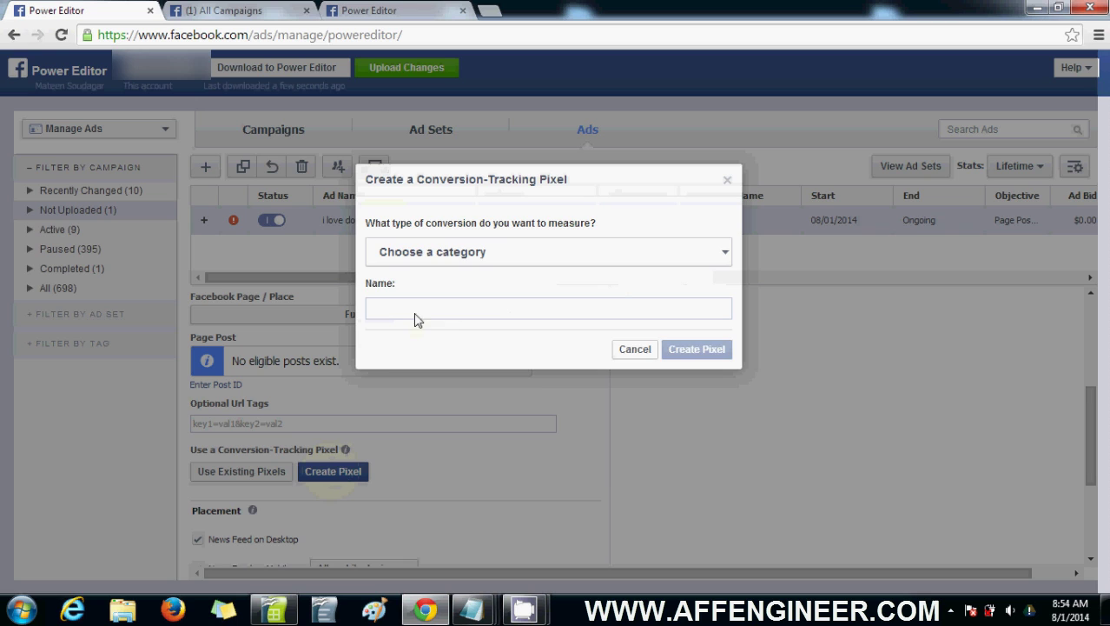
left_click(462, 261)
left_click(463, 281)
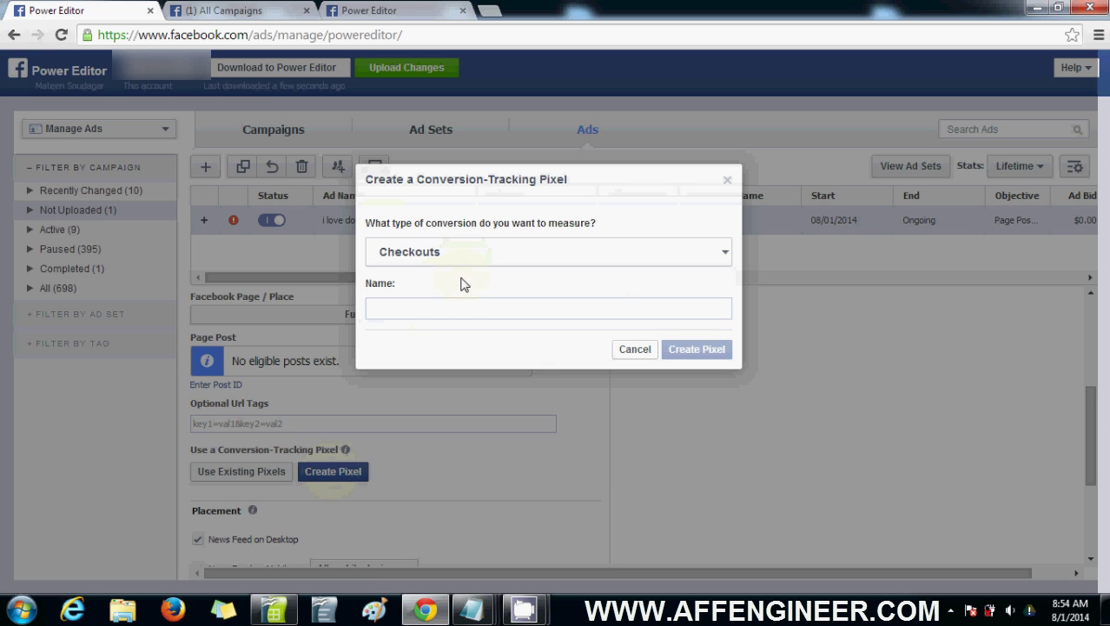
left_click(459, 307)
type("i love")
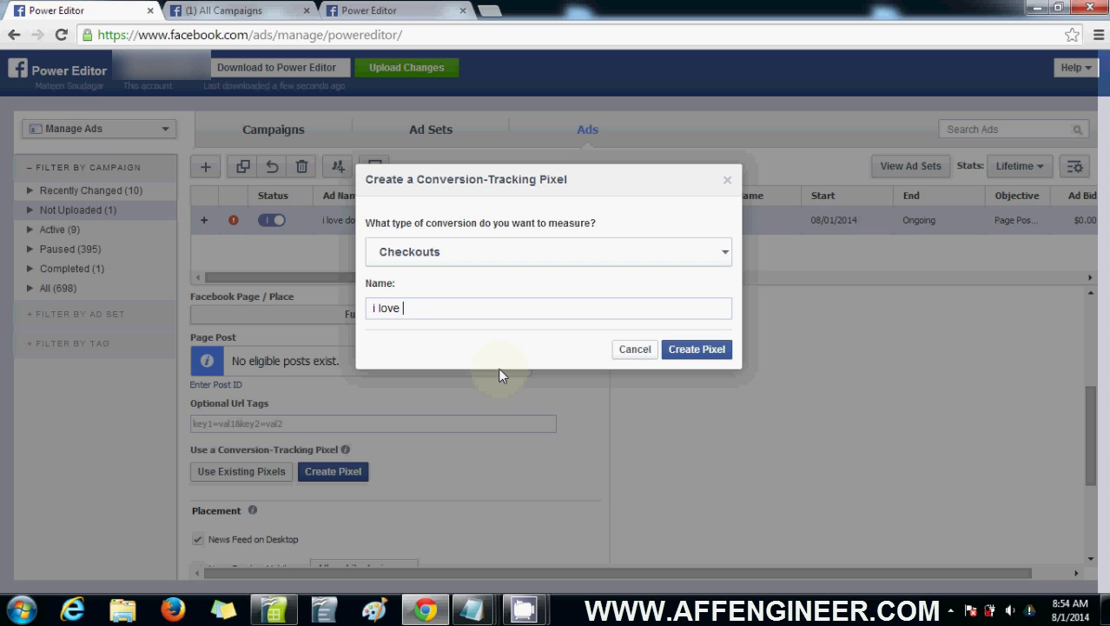
type(" dogs")
left_click(709, 349)
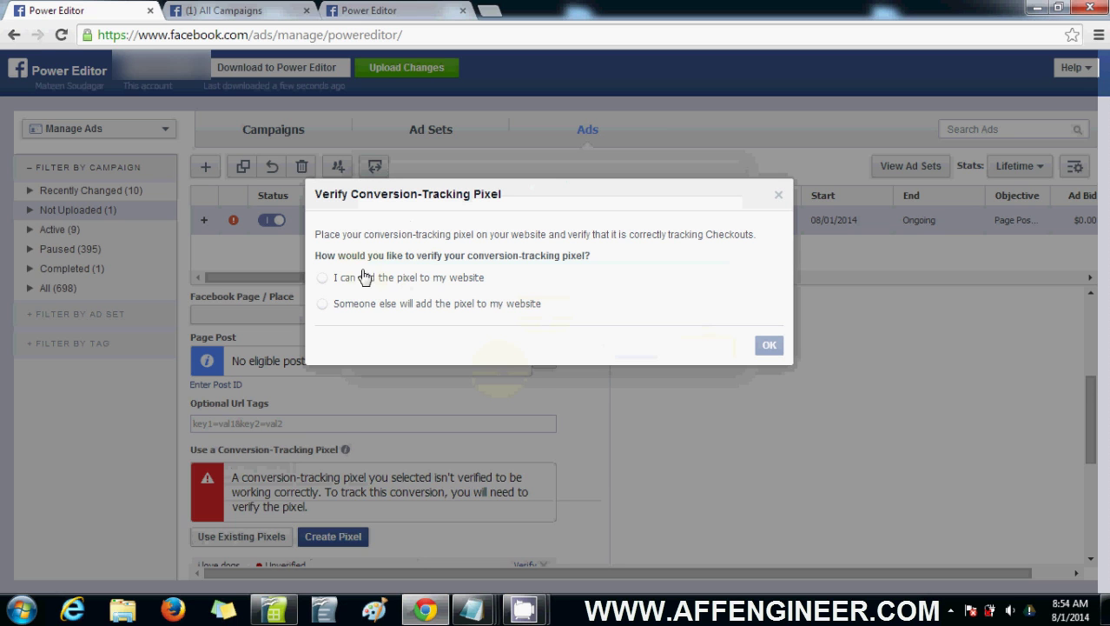
Choose to add the pixel to the website personally, and copy its full conversion code into an untitled Notepad document.
left_click(323, 278)
left_click(385, 415)
key("ctrl+c")
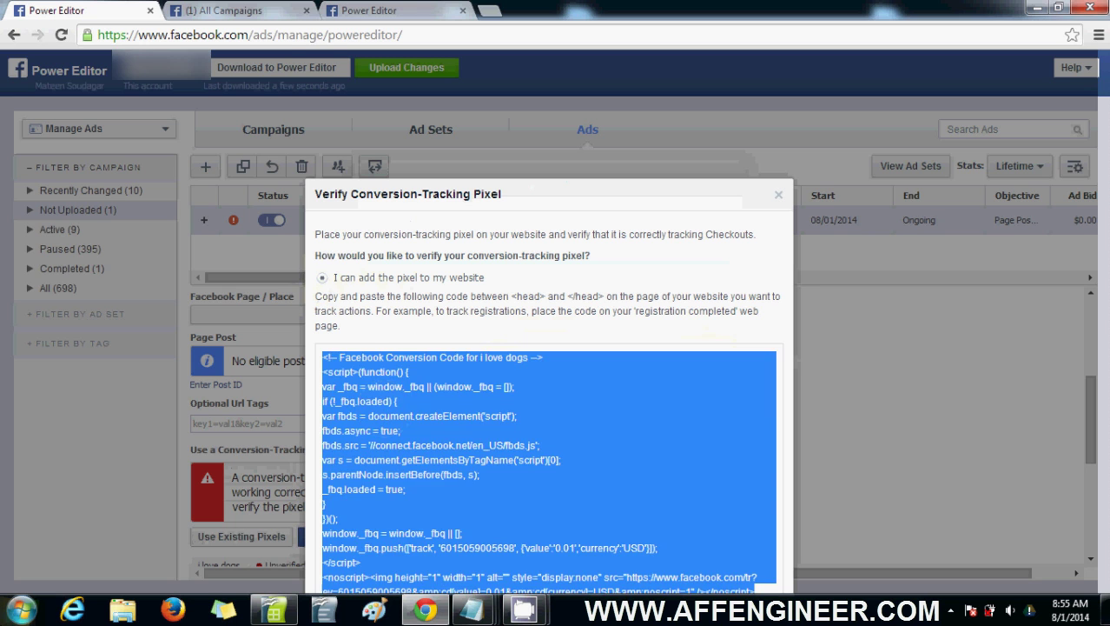
key("super")
key("ctrl+v")
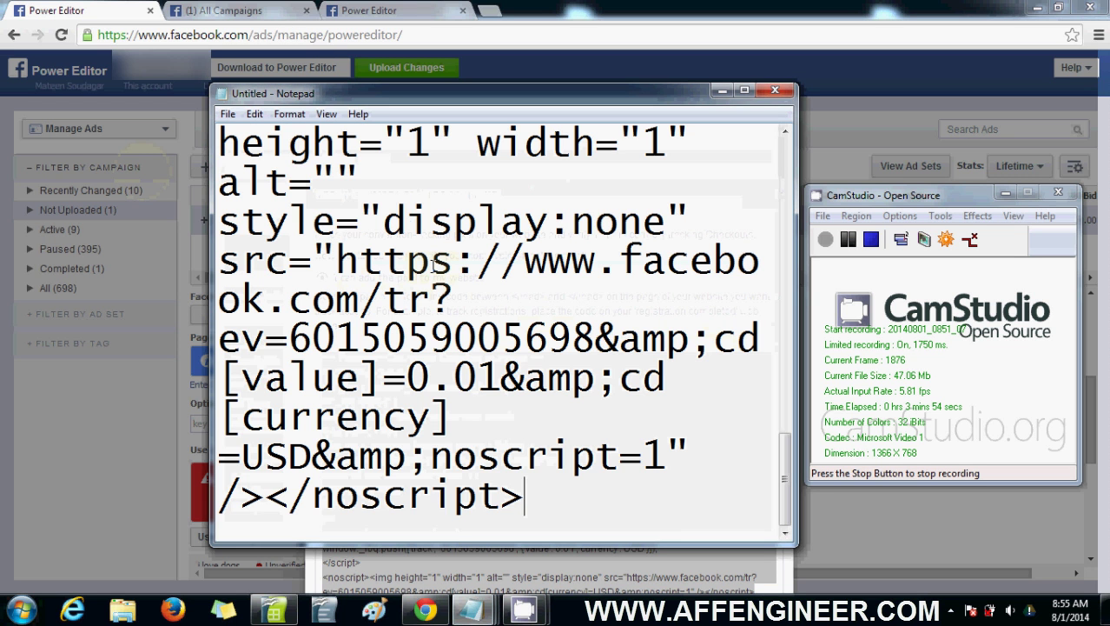
Set the font size of the pasted pixel code to 10.
key("ctrl+a")
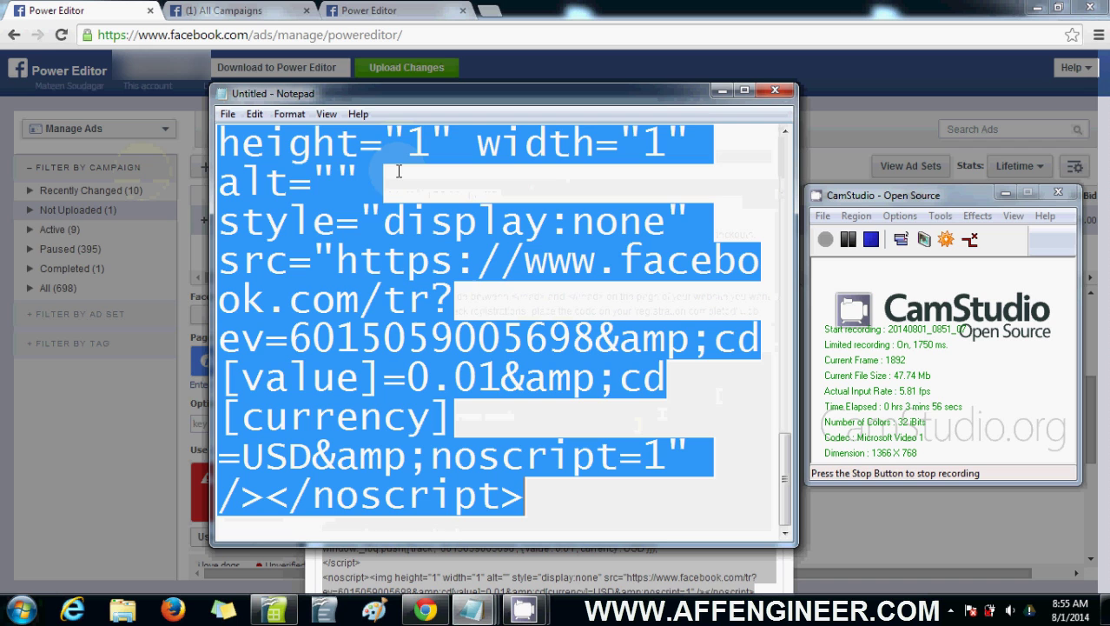
left_click(337, 113)
mouse_move(296, 117)
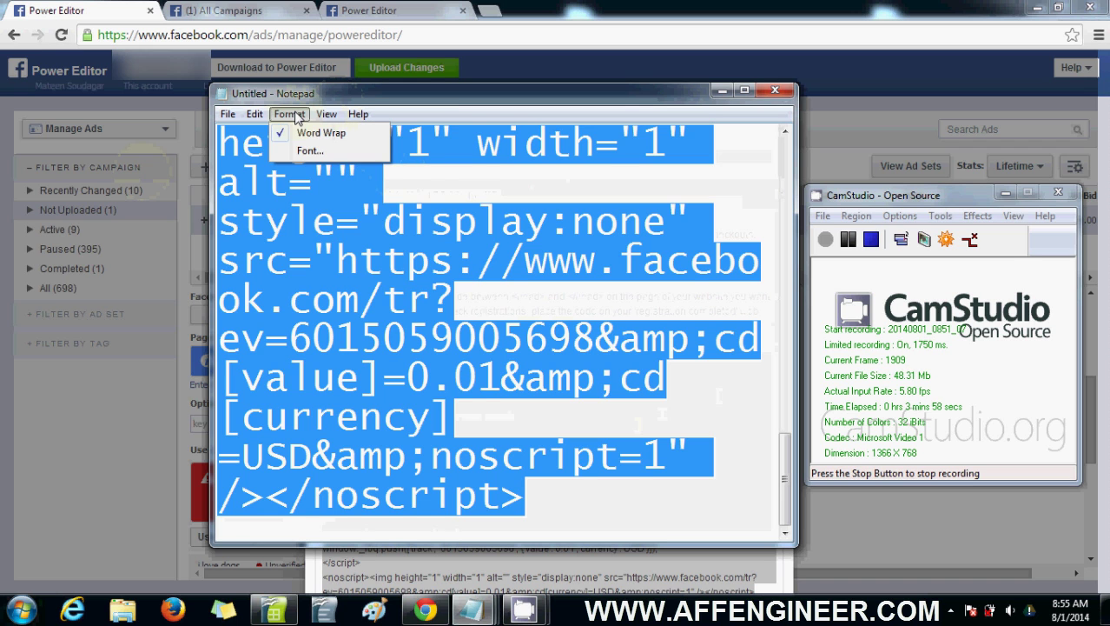
left_click(297, 141)
key("ctrl+a")
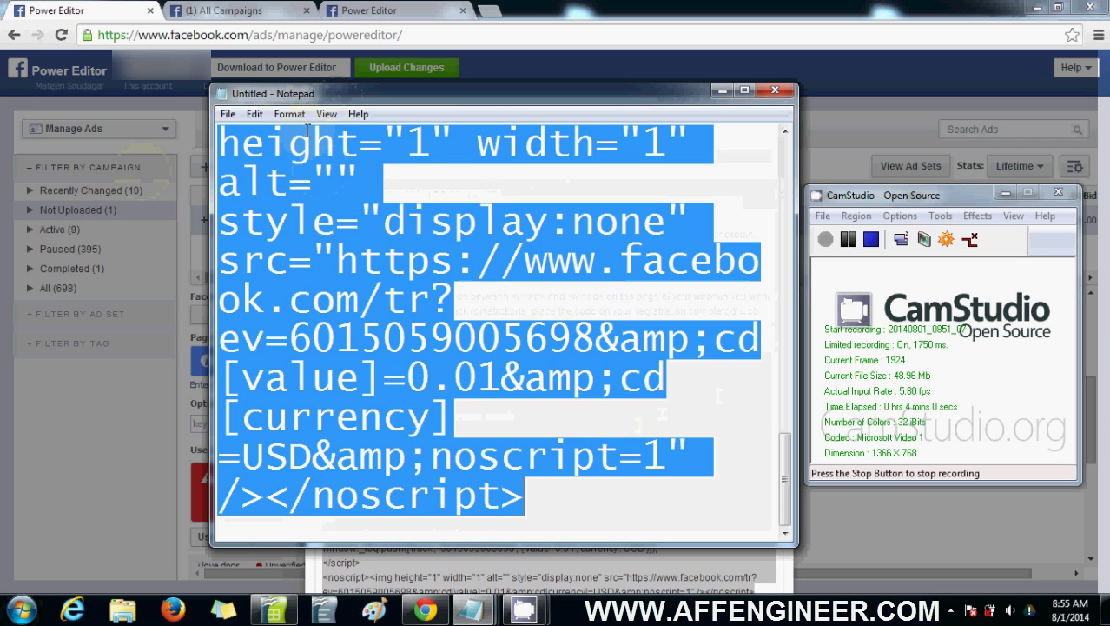
left_click(289, 114)
left_click(304, 147)
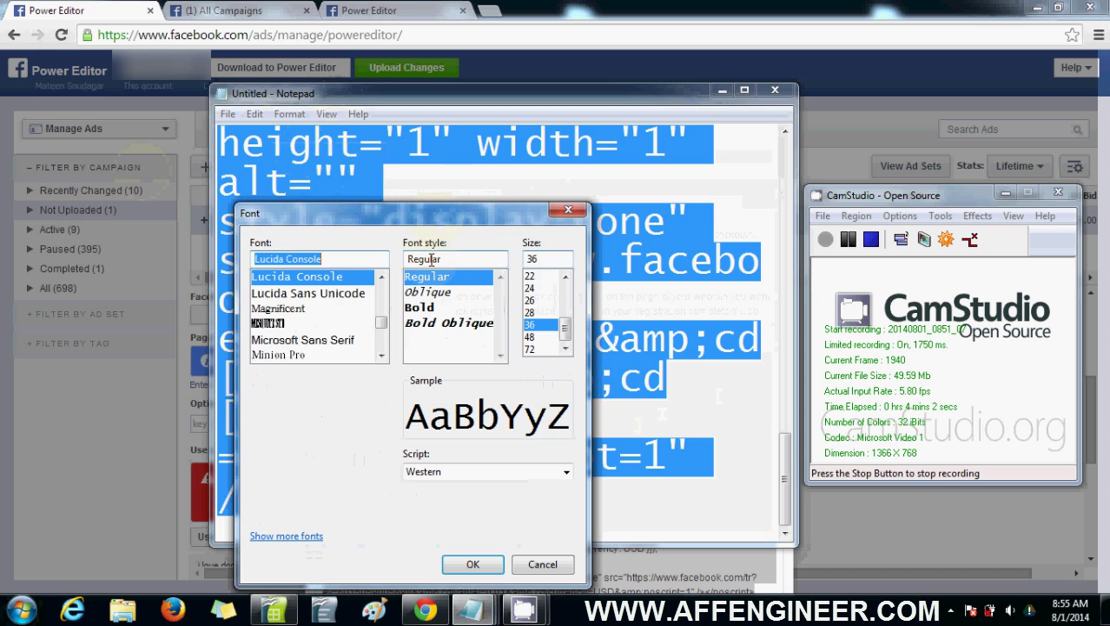
left_click_drag(565, 328, 566, 289)
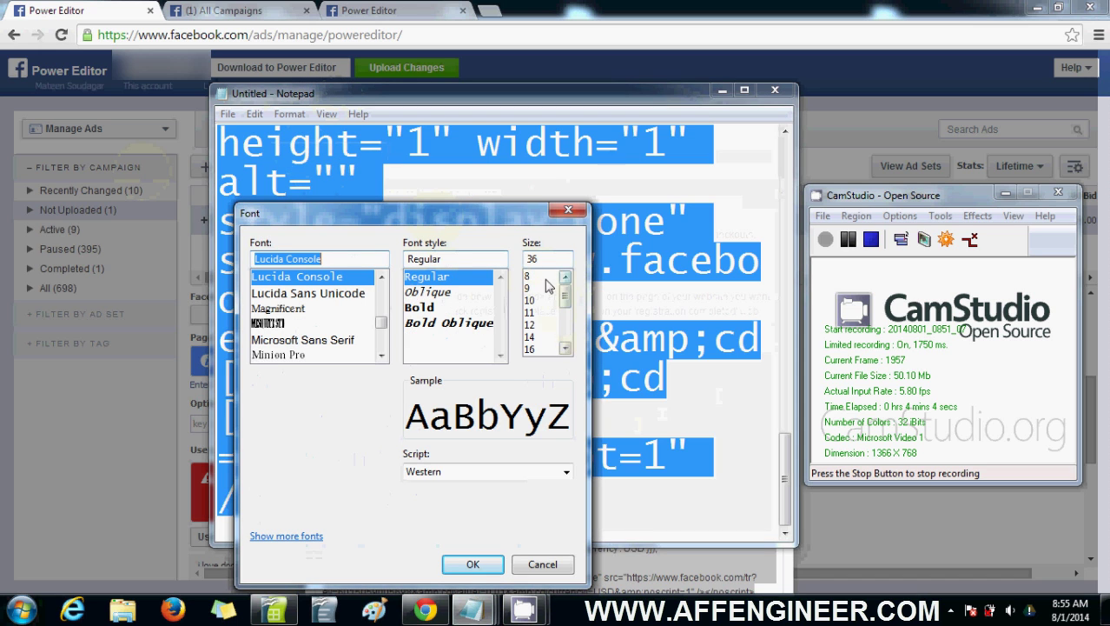
left_click(530, 300)
left_click(472, 564)
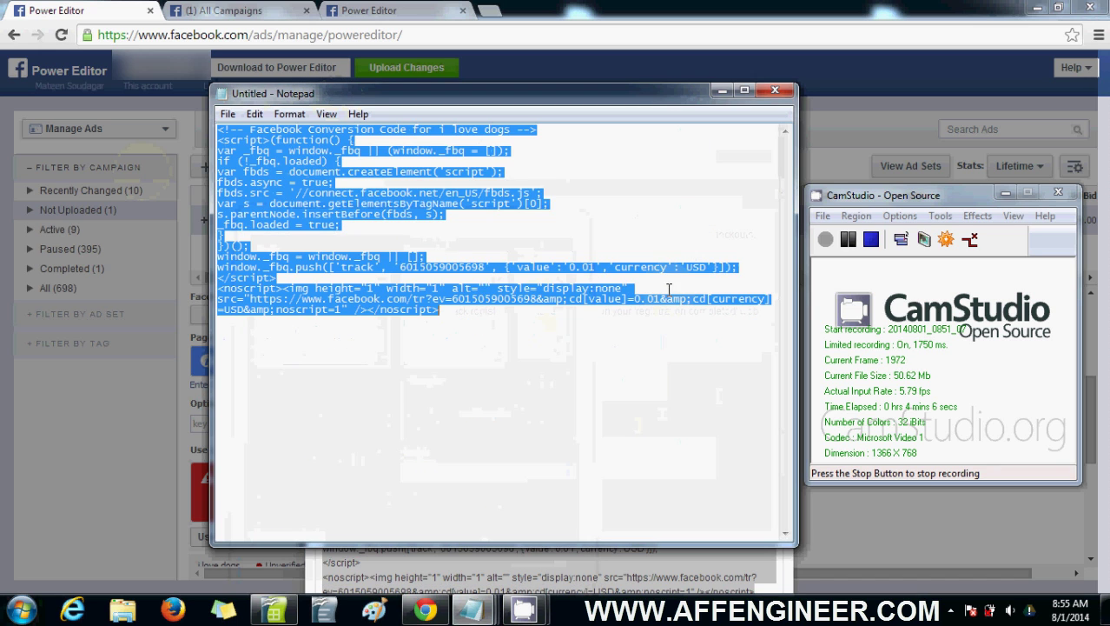
Set the font size of the pixel code to 14 and clear the text selection.
left_click(291, 113)
left_click(300, 149)
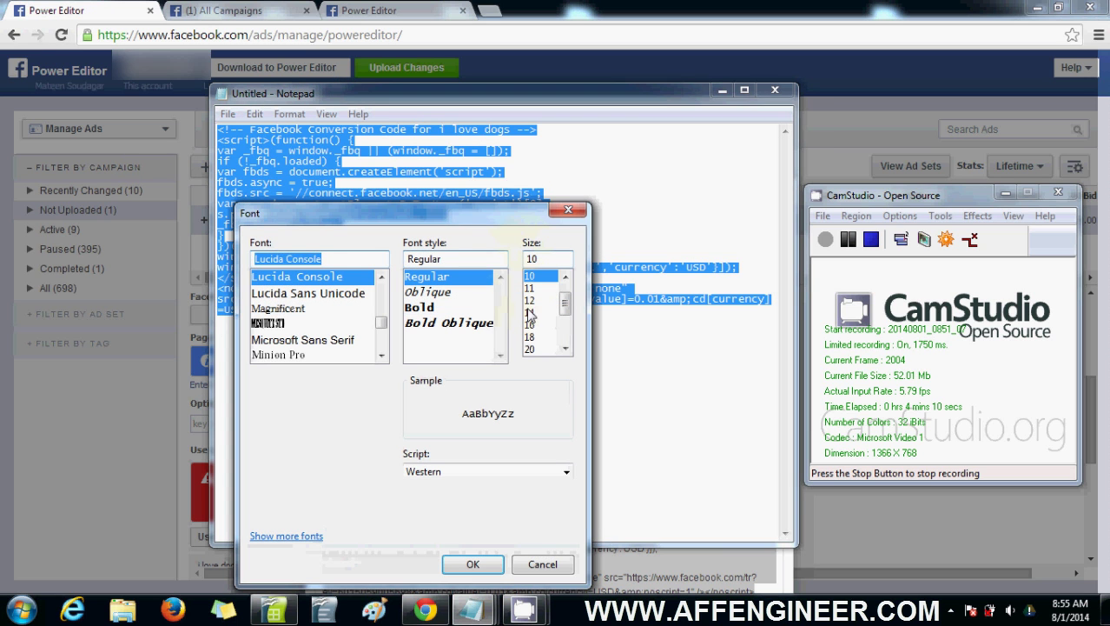
left_click(530, 313)
left_click(472, 564)
left_click(590, 418)
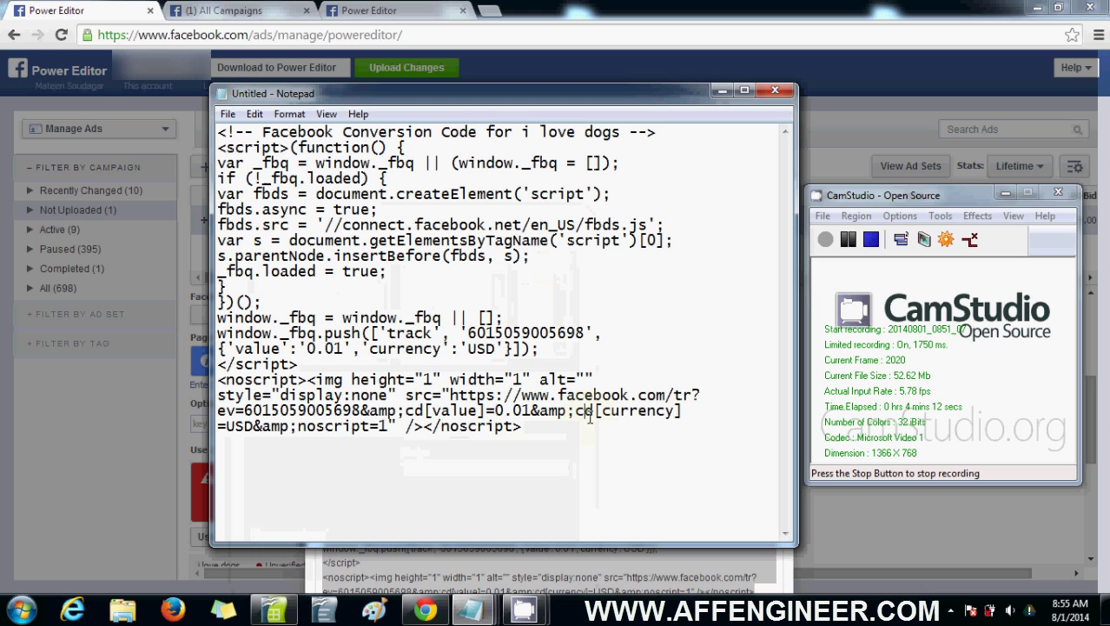
Replace the whole pixel code in the document with only the pixel ID copied from its track call.
left_click_drag(469, 332, 584, 337)
key("ctrl+c")
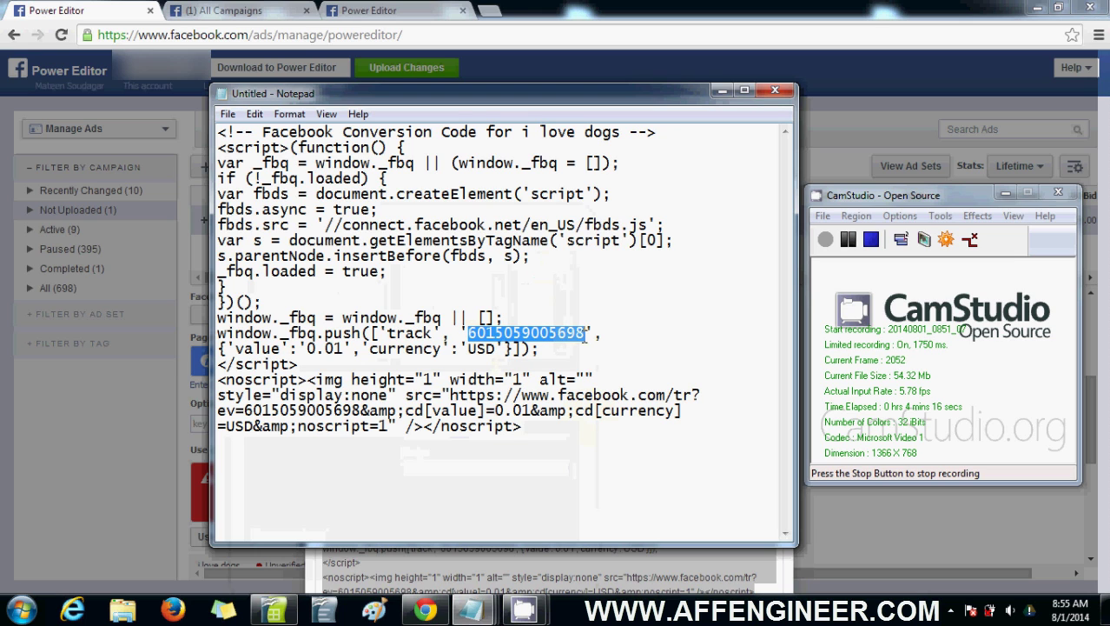
key("Delete")
key("ctrl+a")
key("Delete")
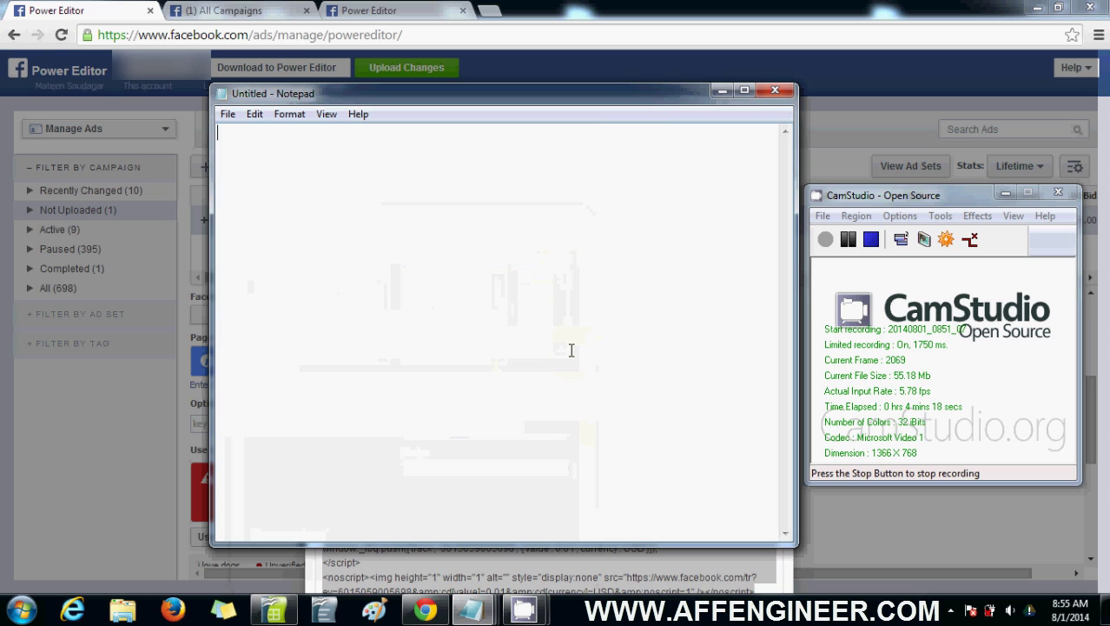
key("ctrl+v")
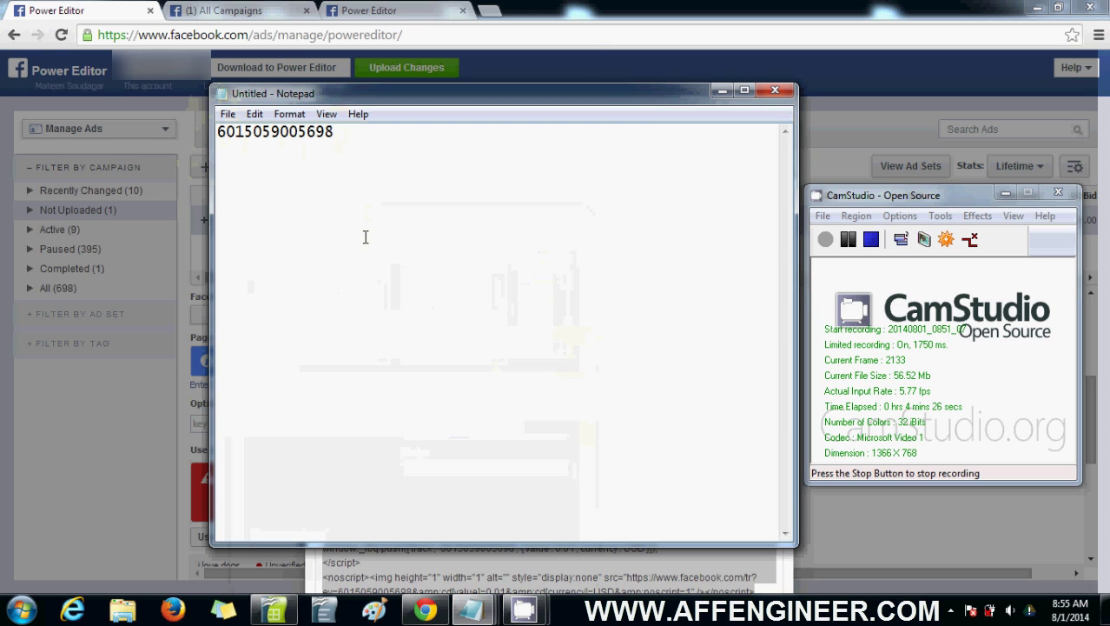
Minimize the Notepad document and close the conversion-tracking pixel verification dialog.
left_click(724, 93)
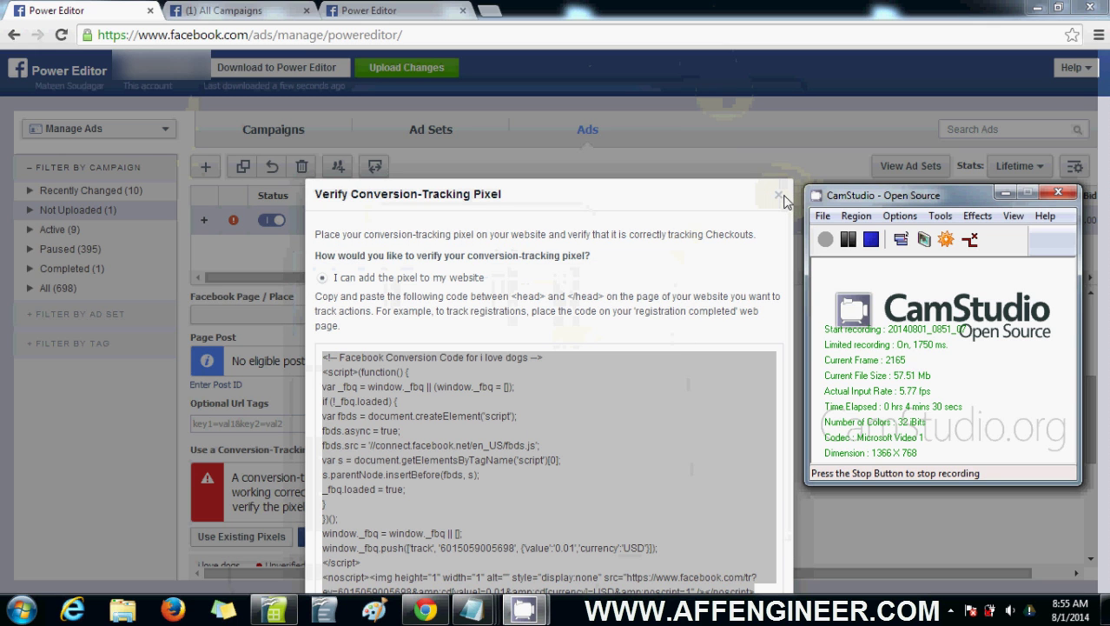
left_click(779, 198)
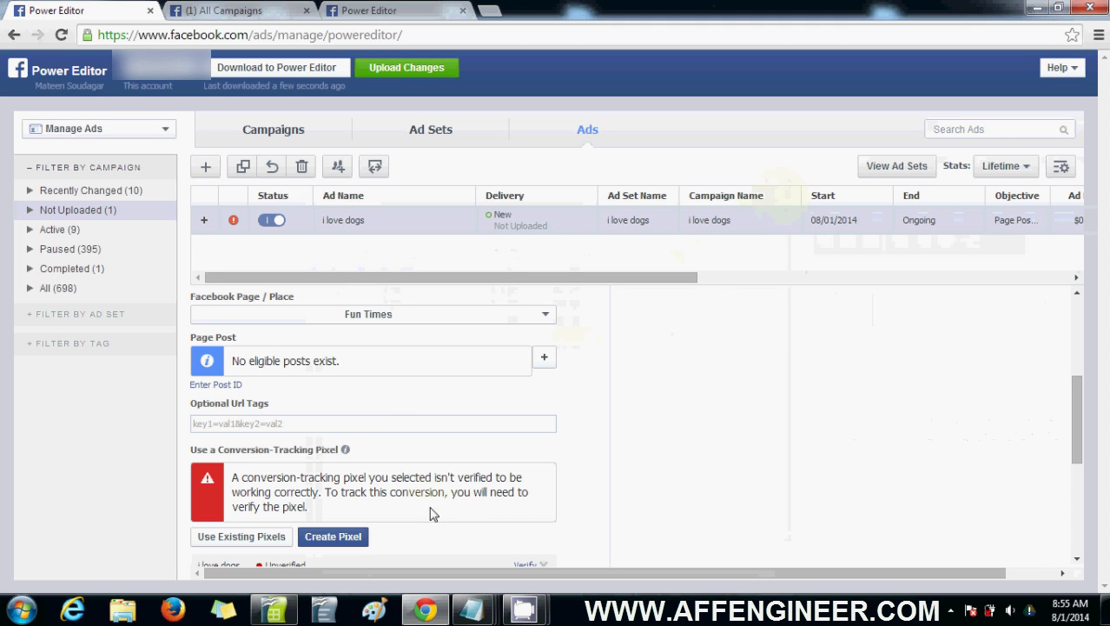
scroll(1092, 441, "down", 1)
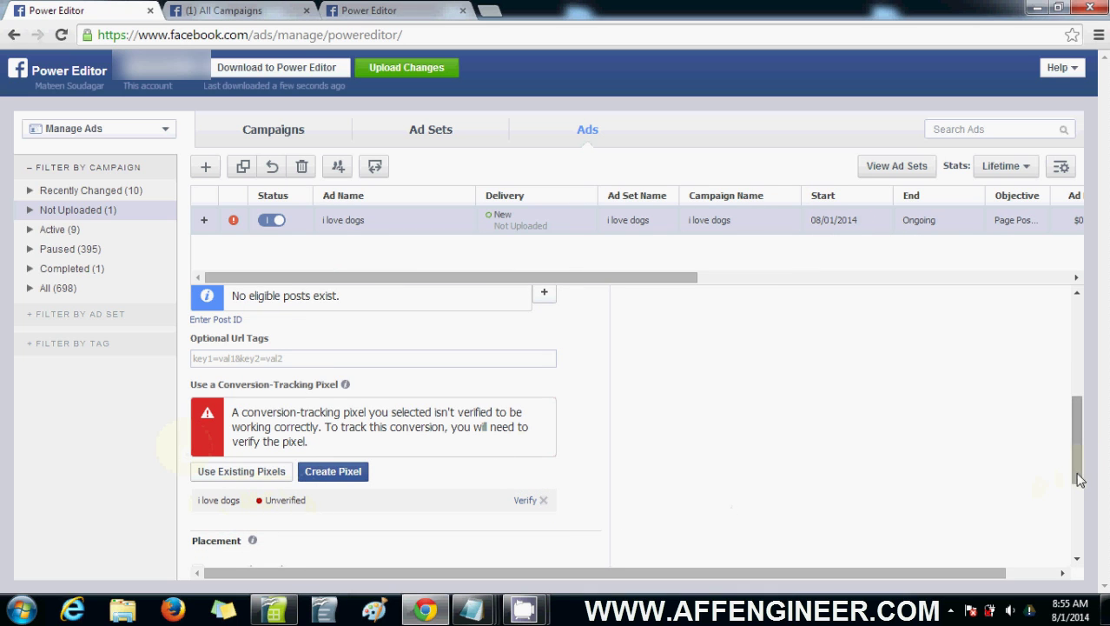
left_click_drag(1078, 478, 1078, 370)
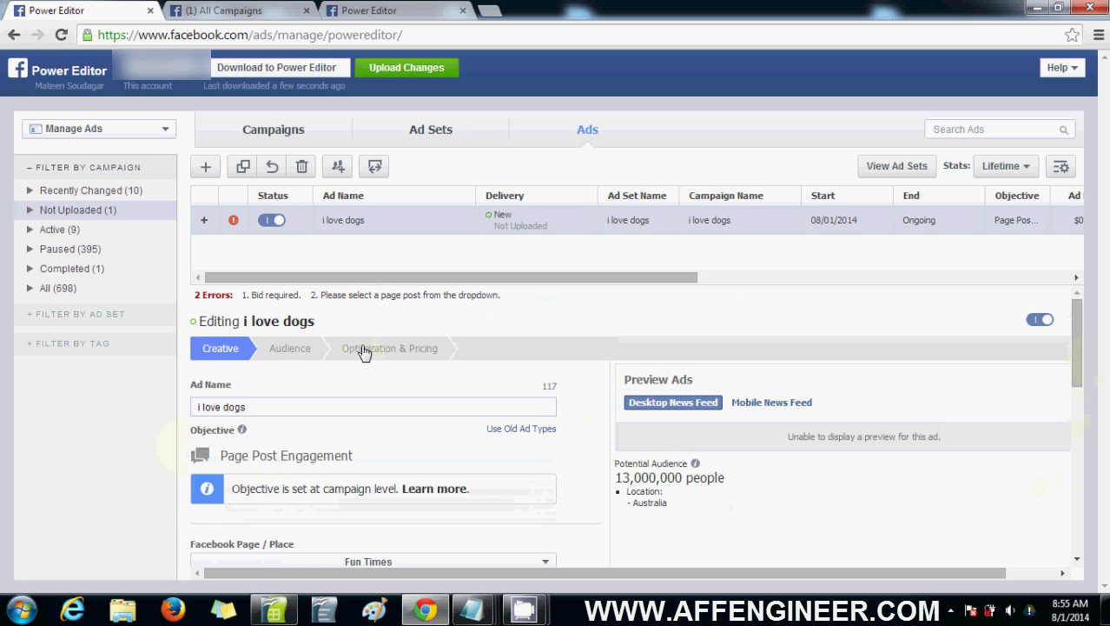
Open the ad's audience settings and add German Shepherd as a targeted interest.
left_click(294, 358)
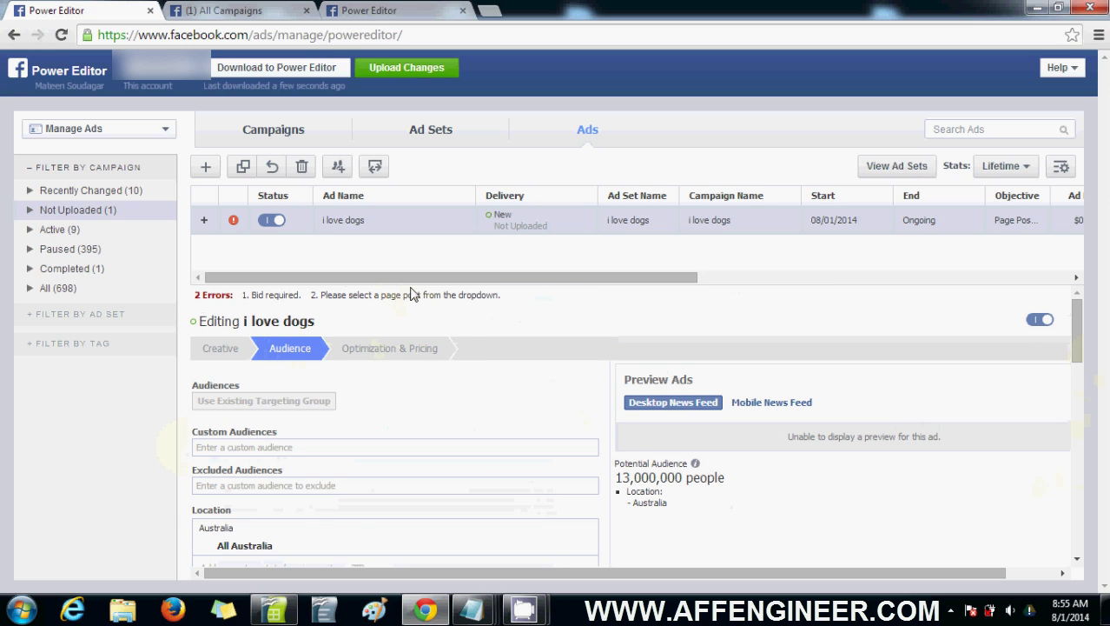
left_click_drag(411, 284, 420, 244)
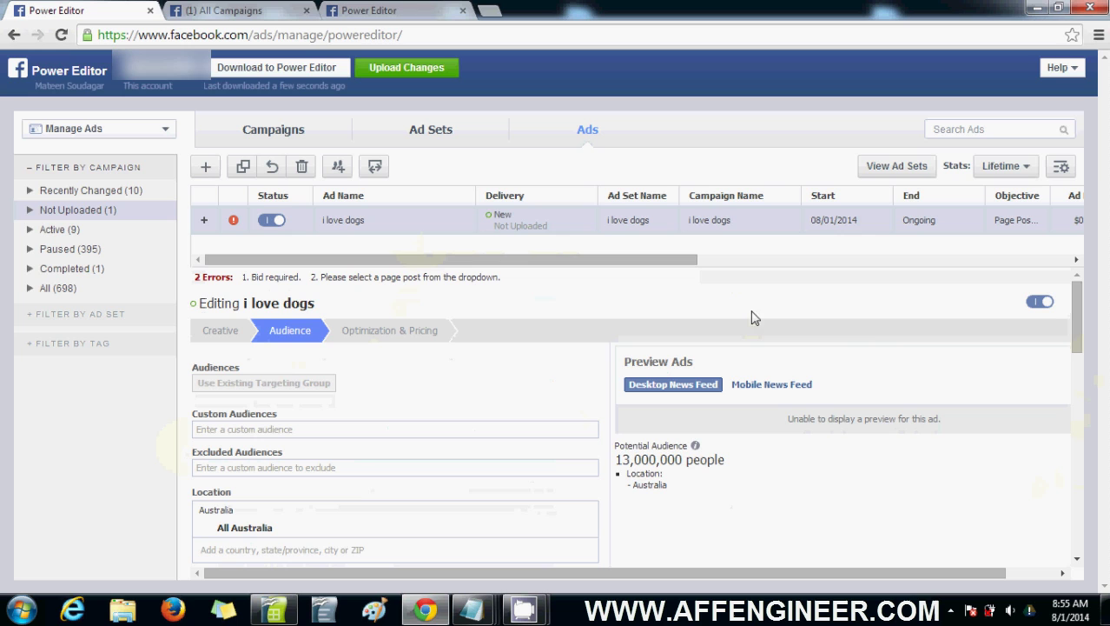
left_click_drag(1082, 337, 1081, 368)
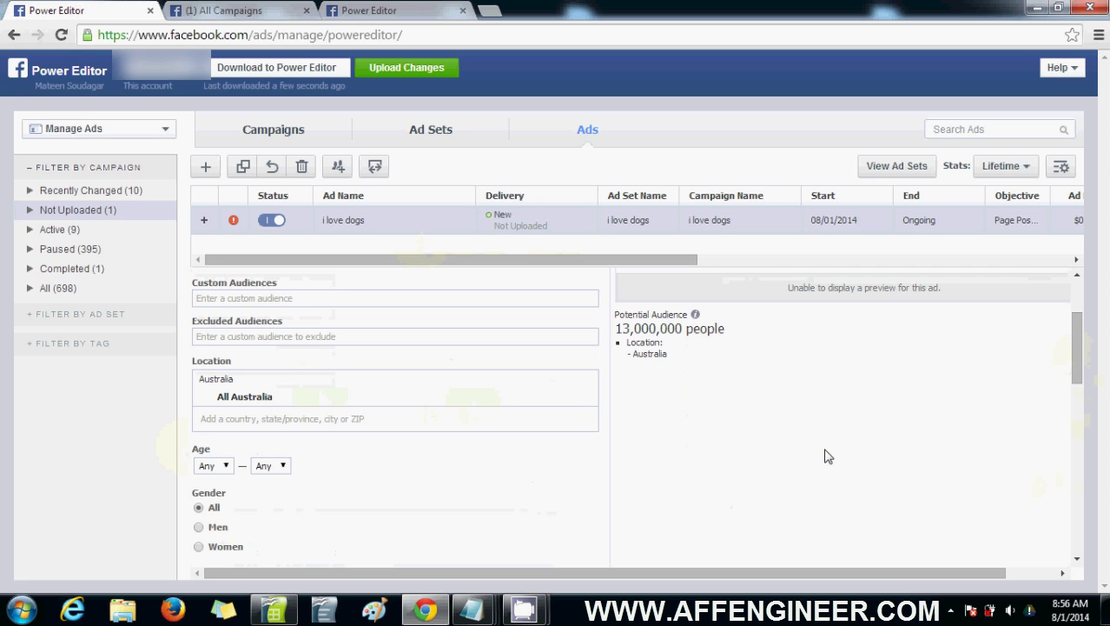
mouse_move(1090, 364)
left_mouse_down()
mouse_move(1090, 316)
mouse_move(1089, 375)
left_mouse_up()
scroll(530, 469, "down", 2)
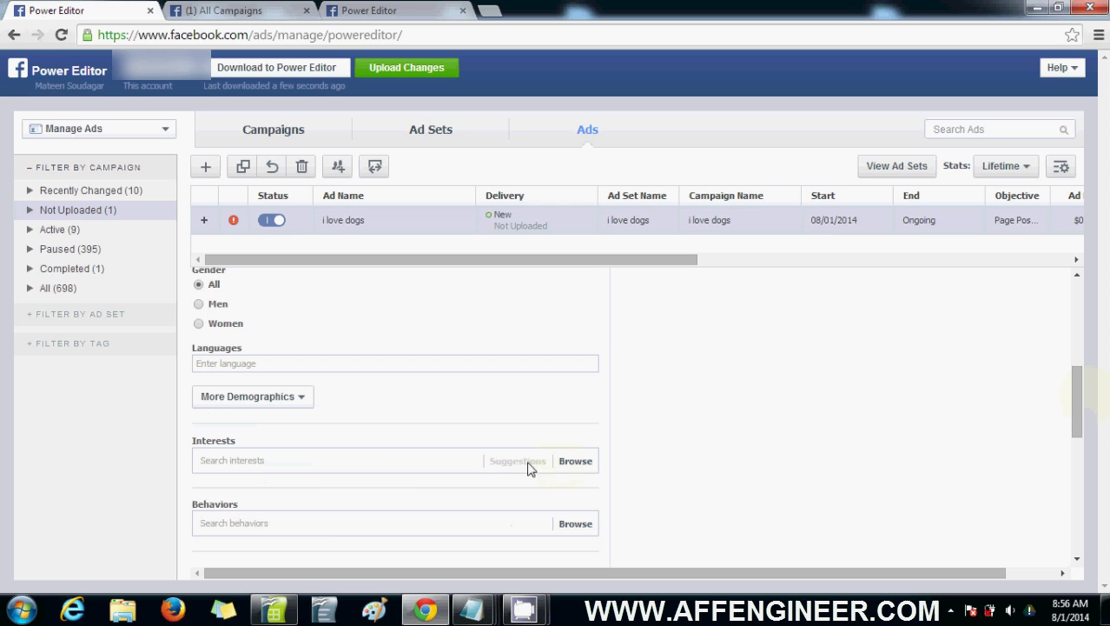
left_click(366, 458)
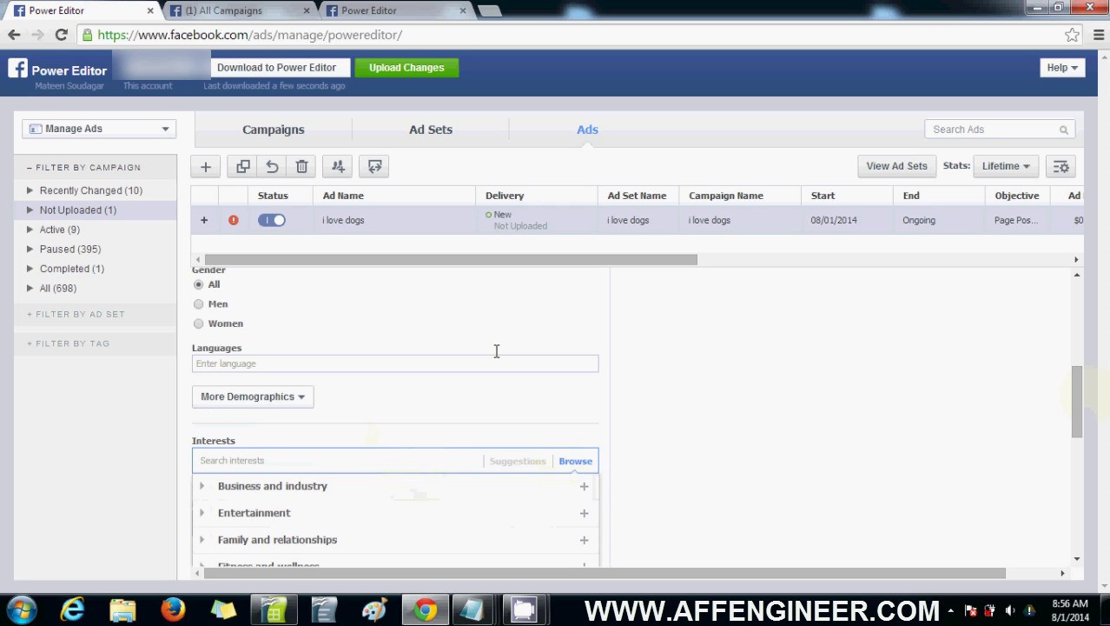
type("germ")
left_click_drag(312, 459, 127, 440)
type("germ")
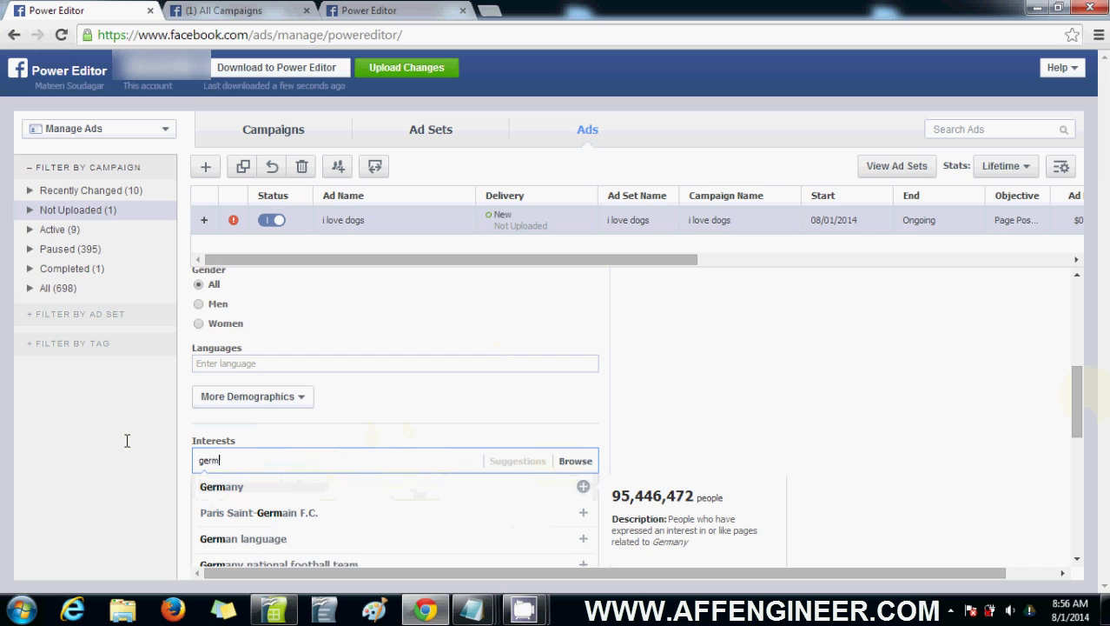
type("an she")
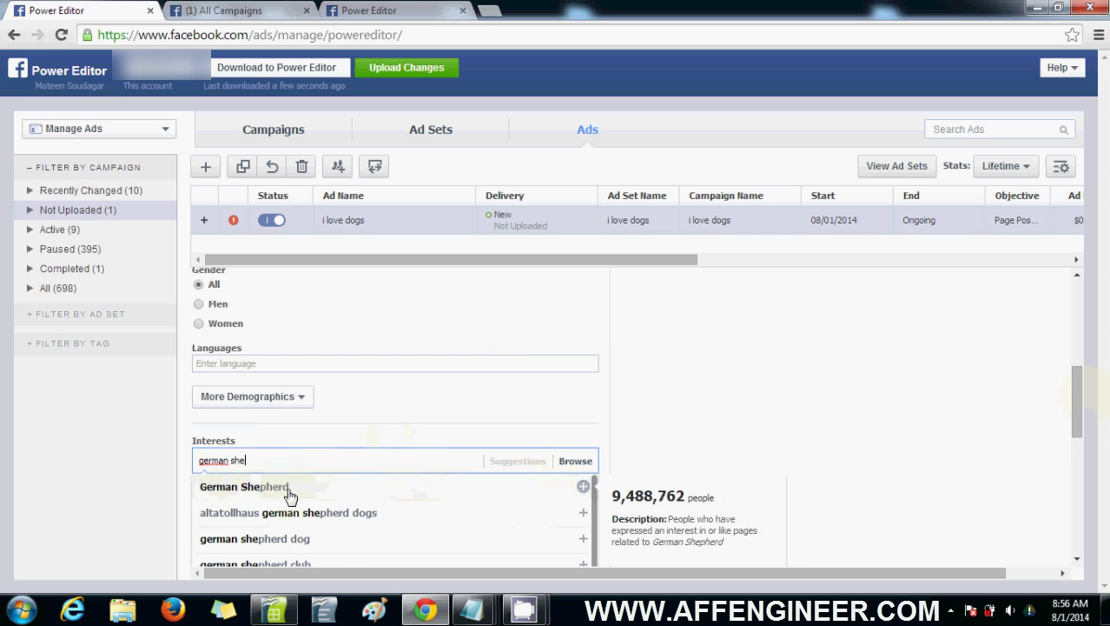
left_click(291, 487)
Add "altatollhaus german shepherd dogs" as a second targeted interest.
type("german ")
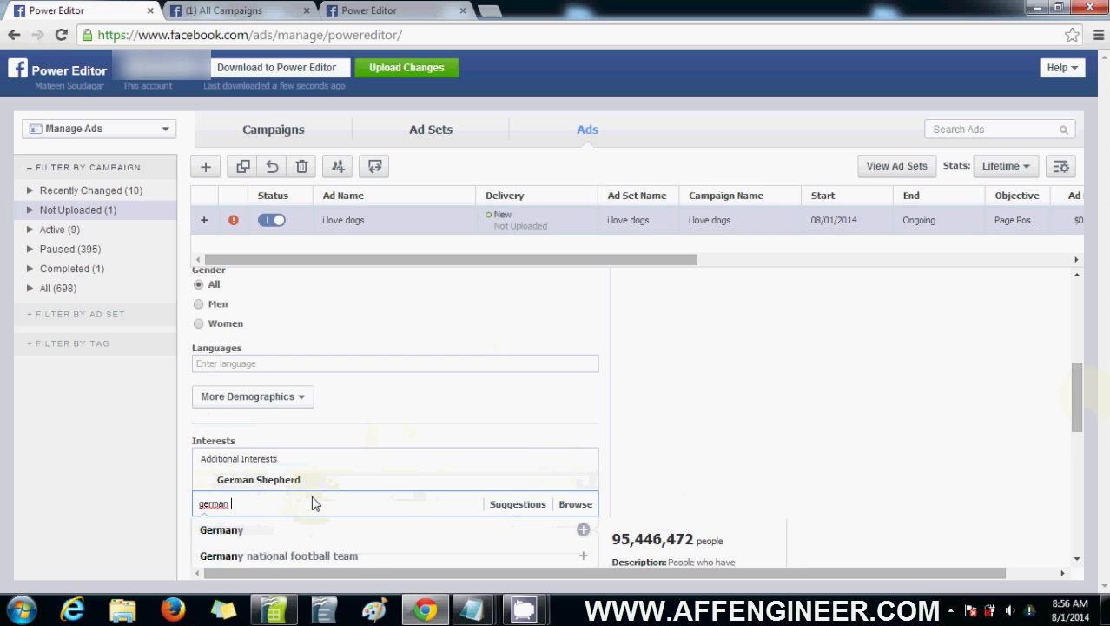
type("she")
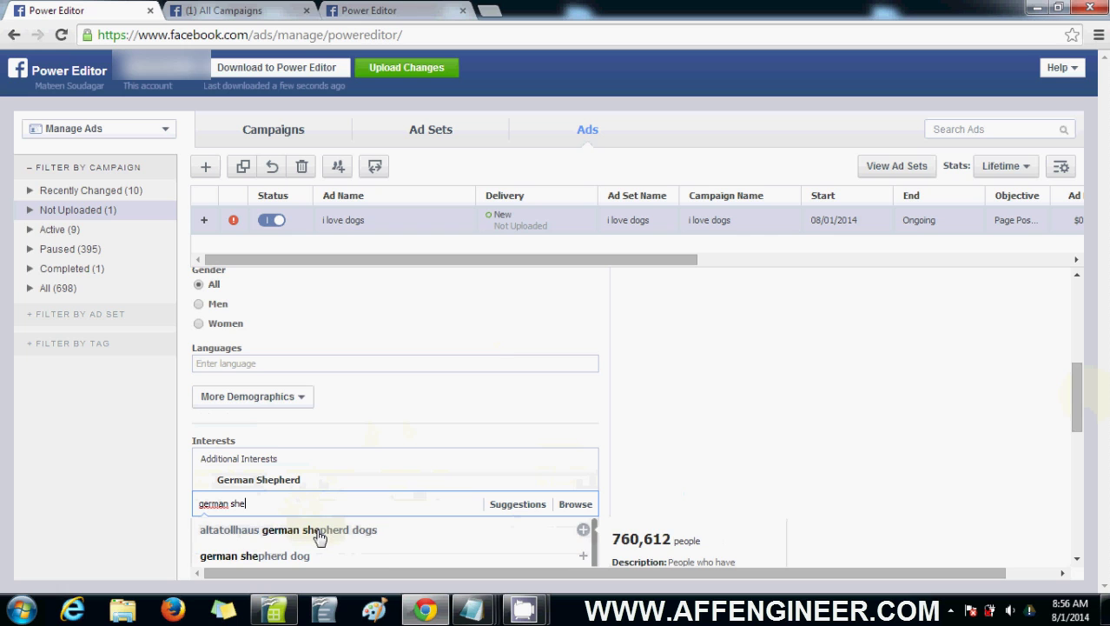
left_click(334, 534)
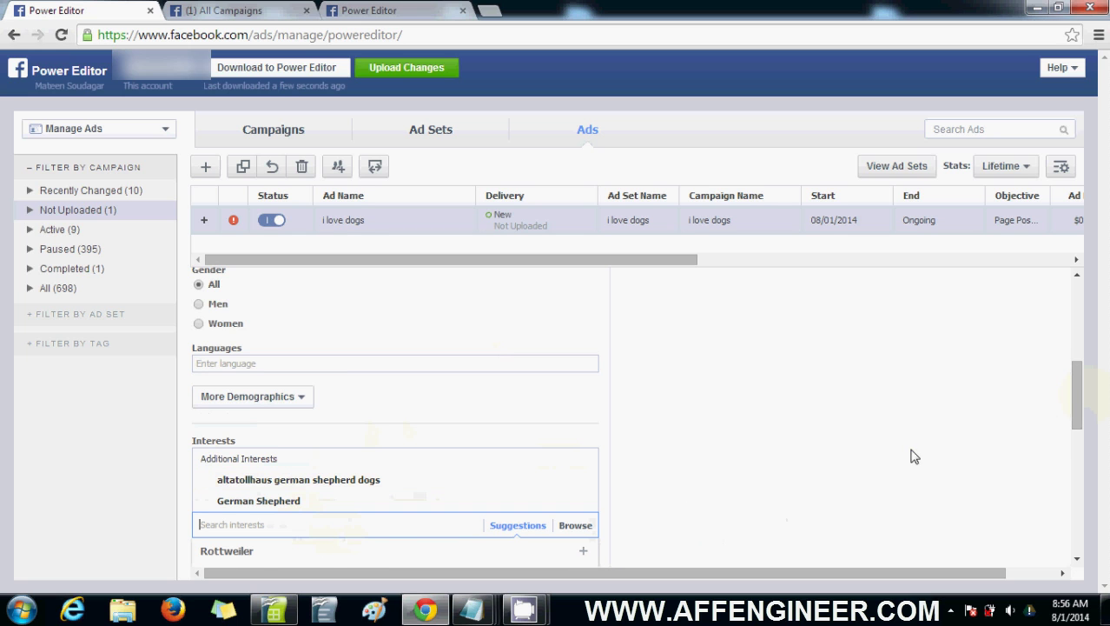
scroll(1076, 386, "down", 3)
mouse_move(250, 359)
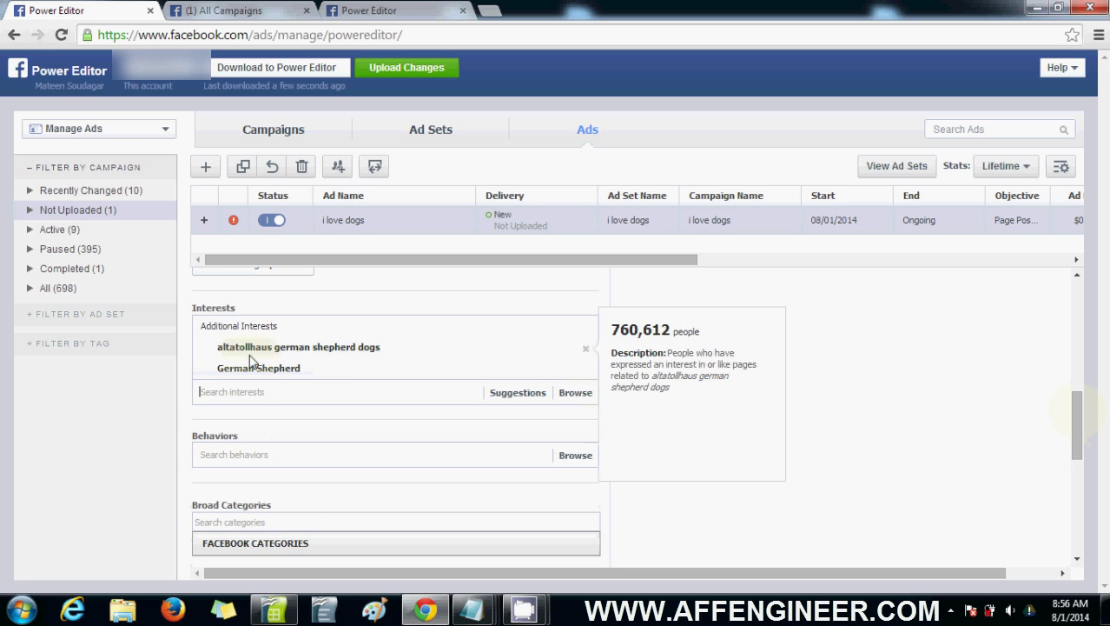
mouse_move(293, 367)
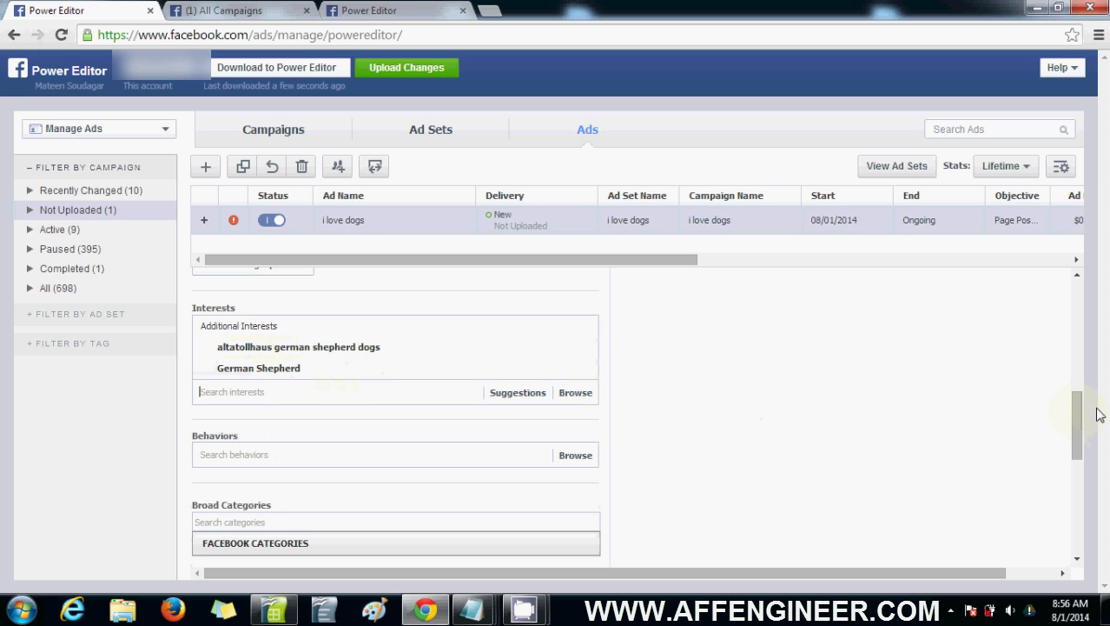
Restrict the ad's audience to men aged 25 to 50.
scroll(1071, 429, "down", 3)
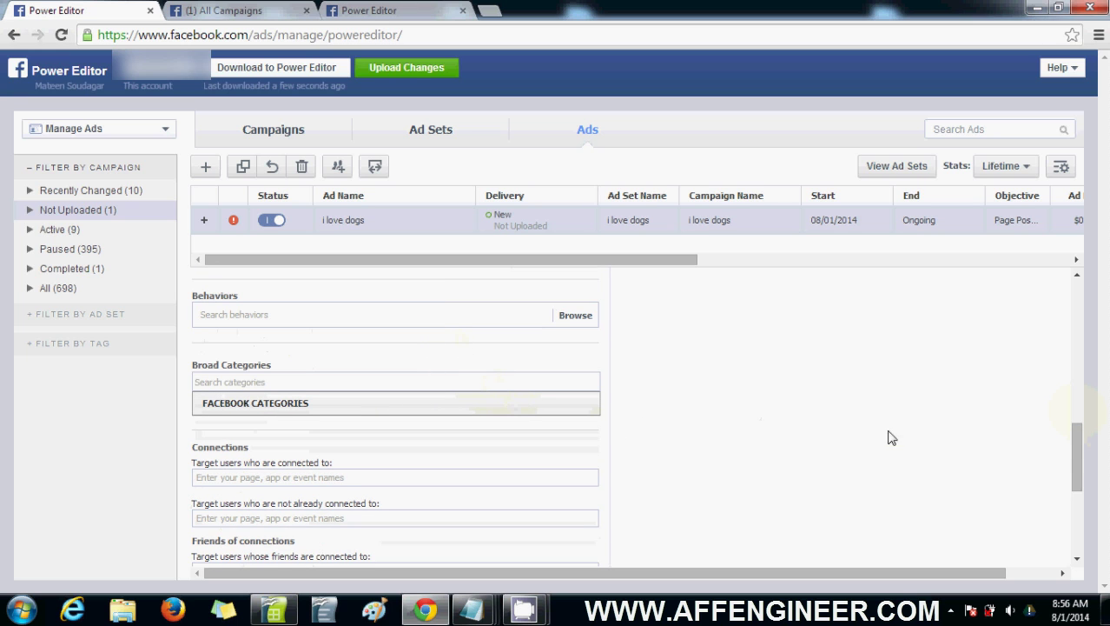
left_click_drag(1077, 472, 1099, 387)
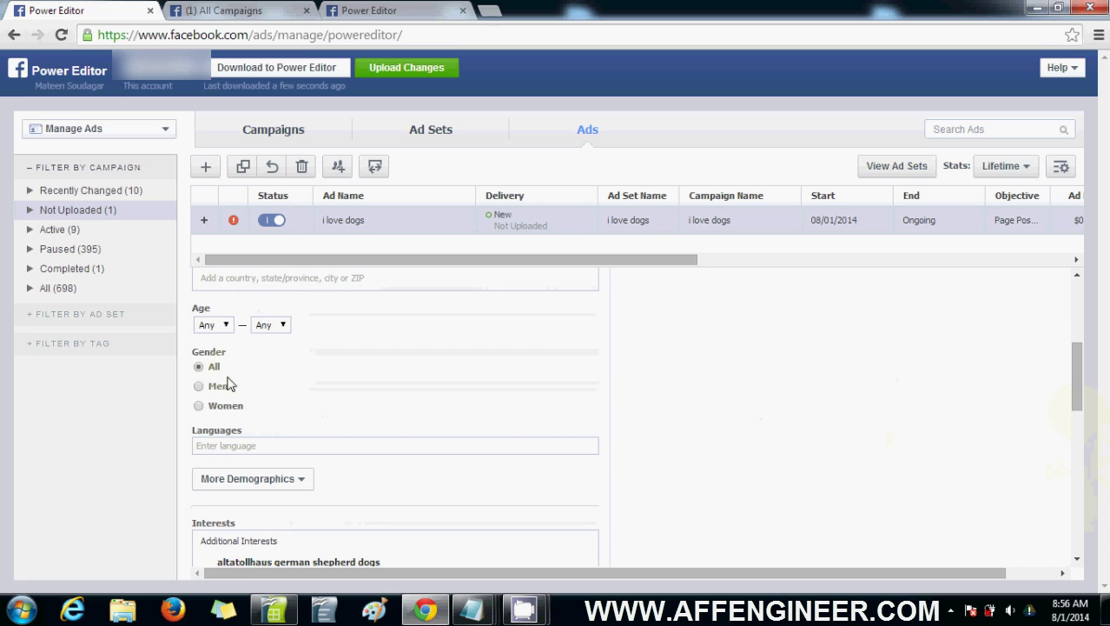
left_click(219, 325)
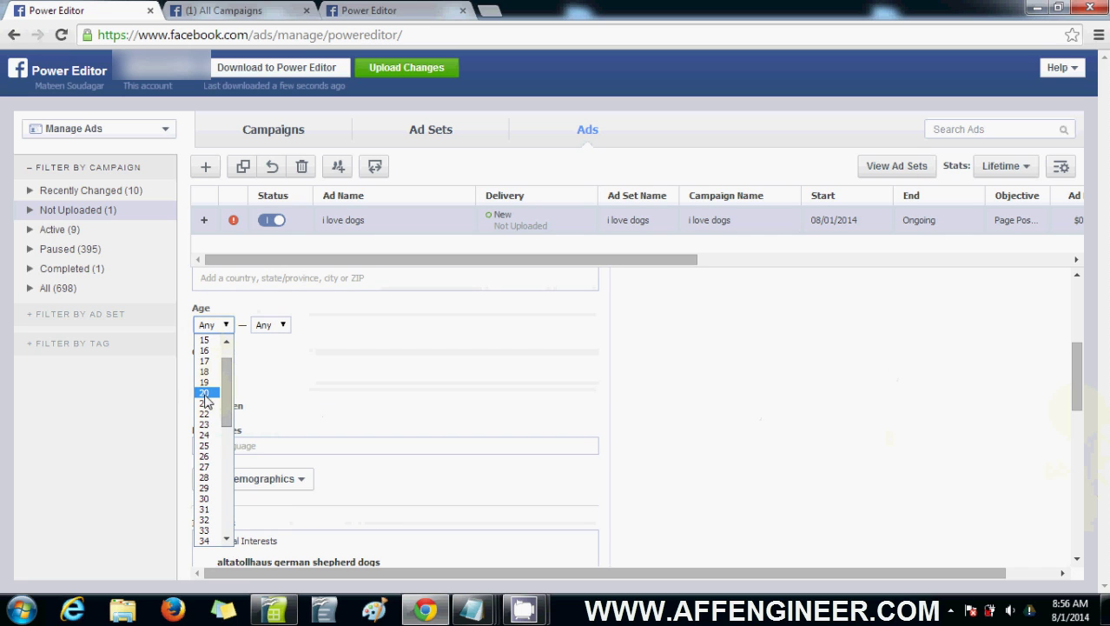
left_click(205, 445)
left_click(275, 325)
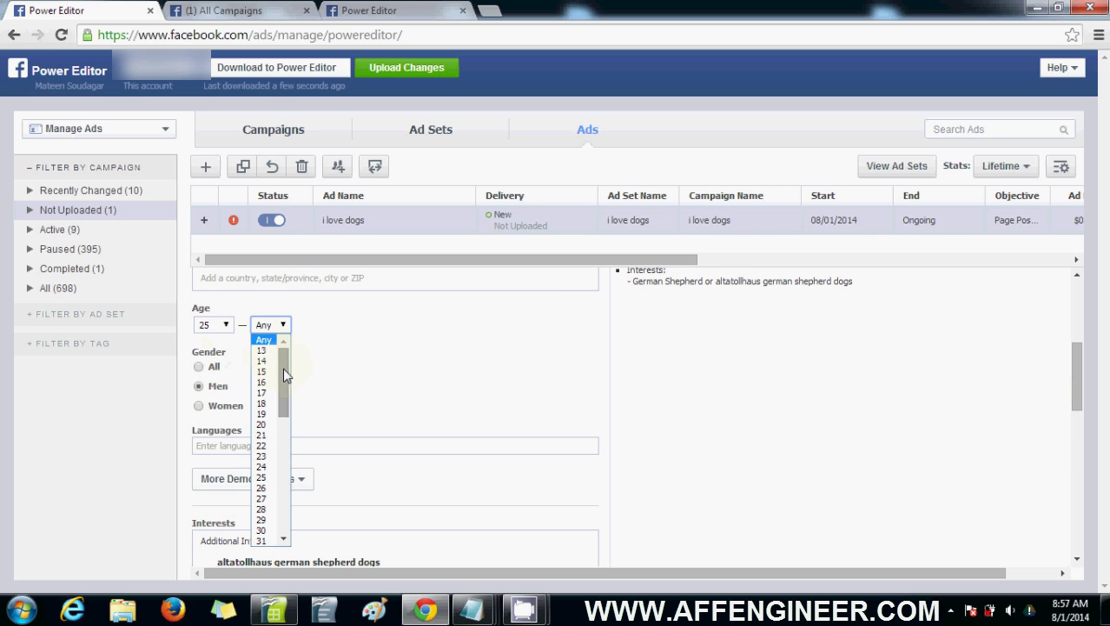
left_click_drag(283, 367, 279, 482)
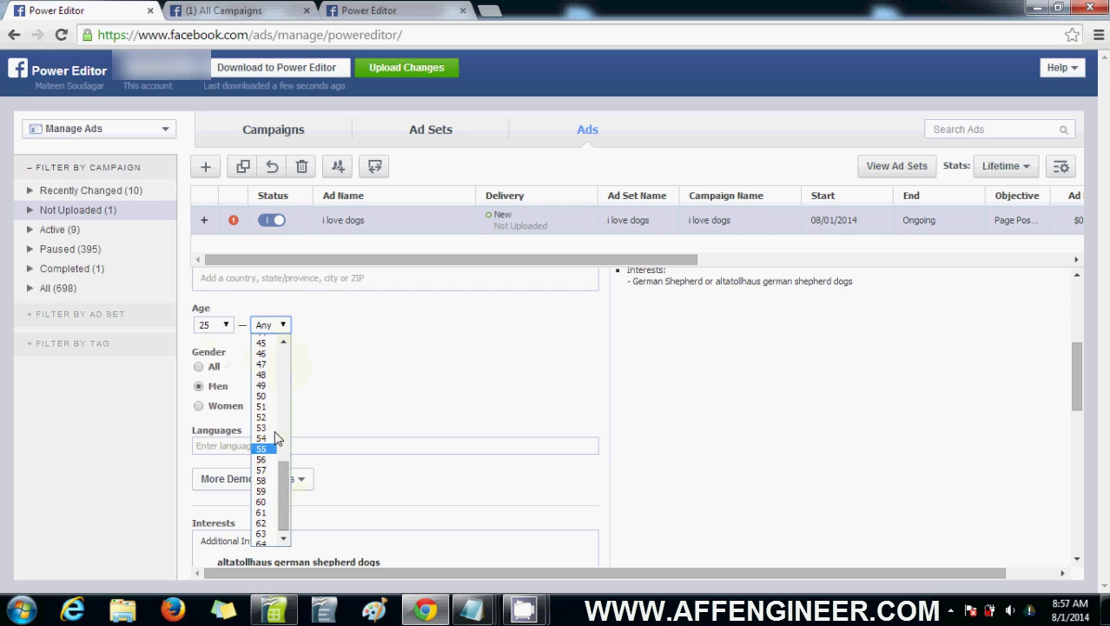
left_click(283, 402)
left_click_drag(282, 417, 280, 473)
left_click(262, 393)
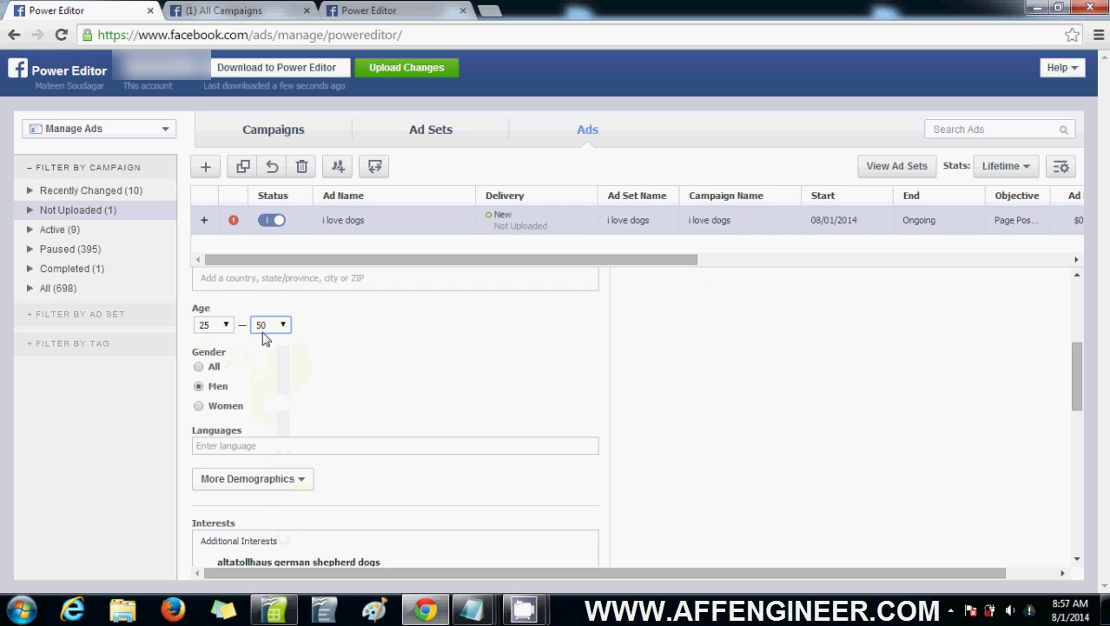
Replace Australia with the country United States as the audience location.
left_click_drag(1078, 375, 1082, 330)
scroll(782, 320, "down", 1)
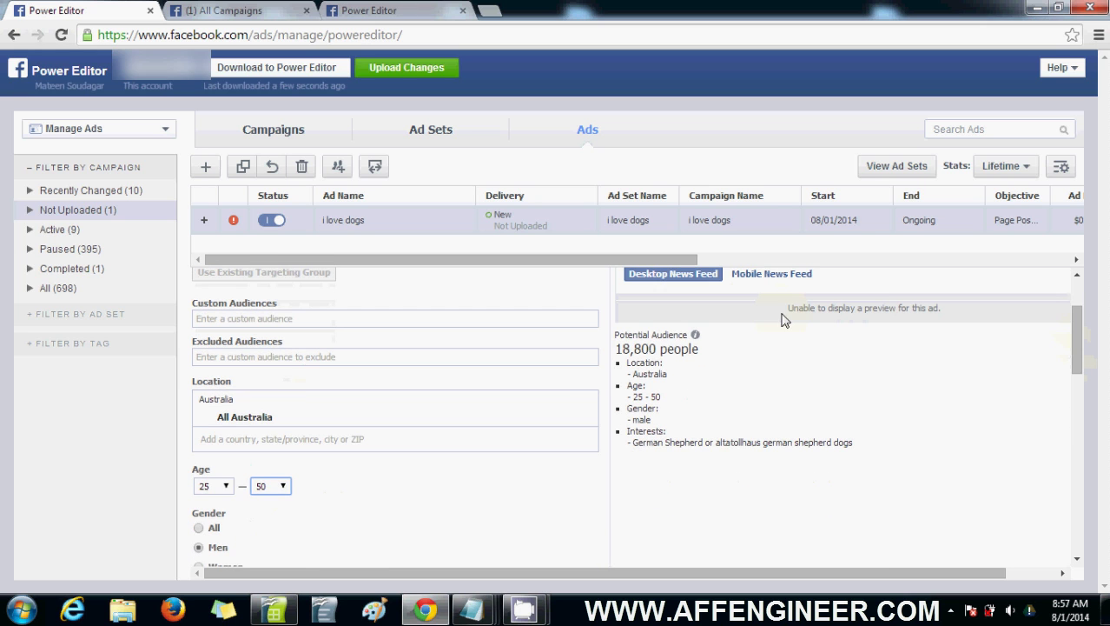
left_click(588, 404)
left_click(531, 402)
type("united state")
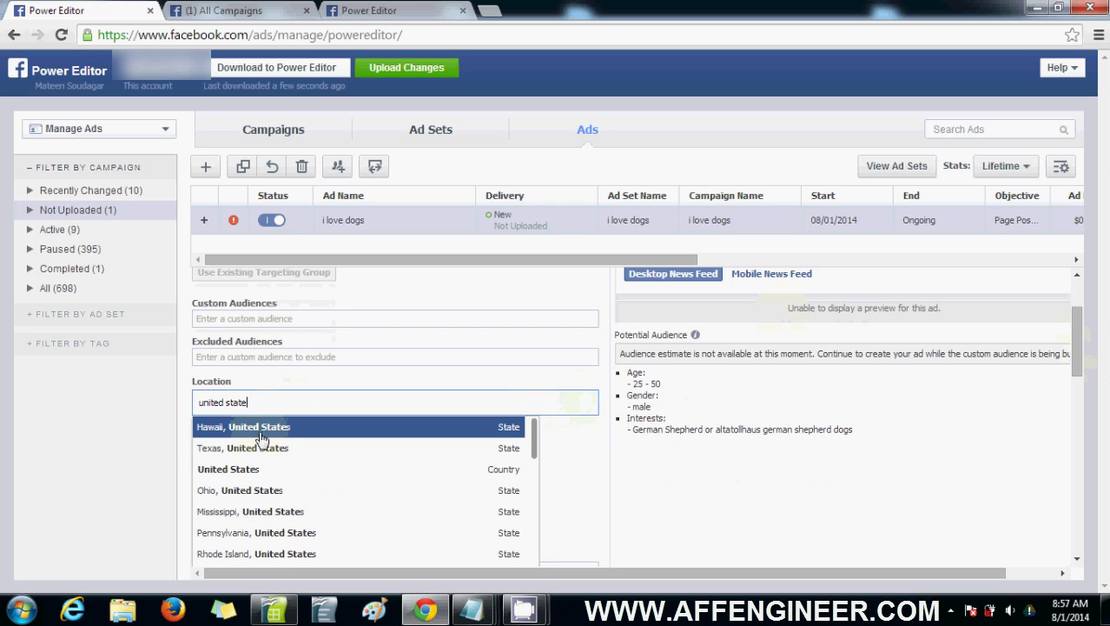
type("s")
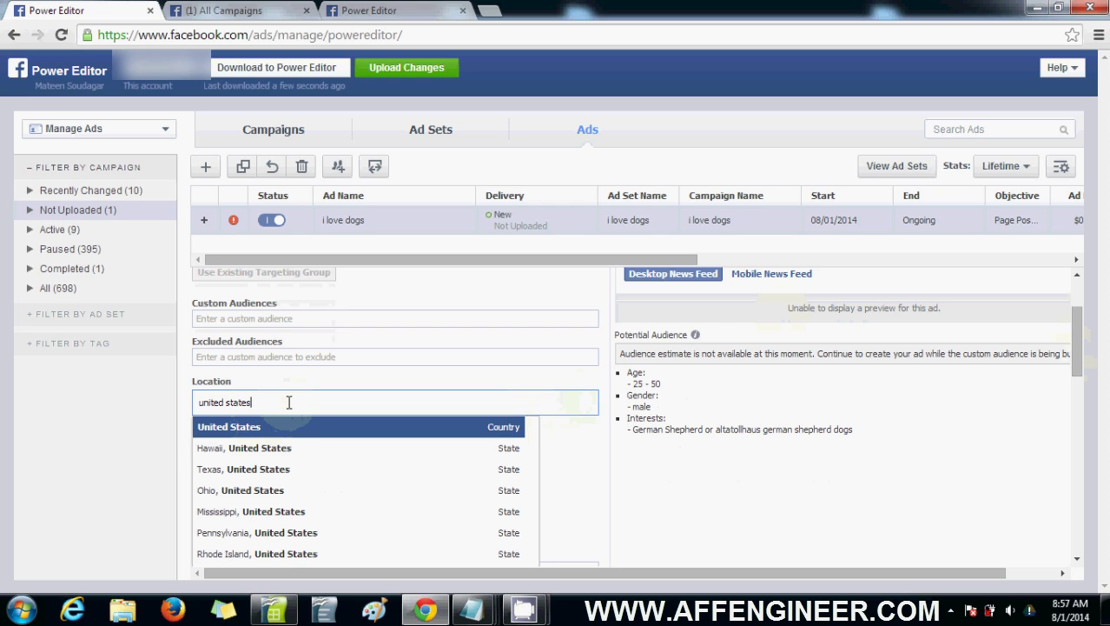
left_click(293, 439)
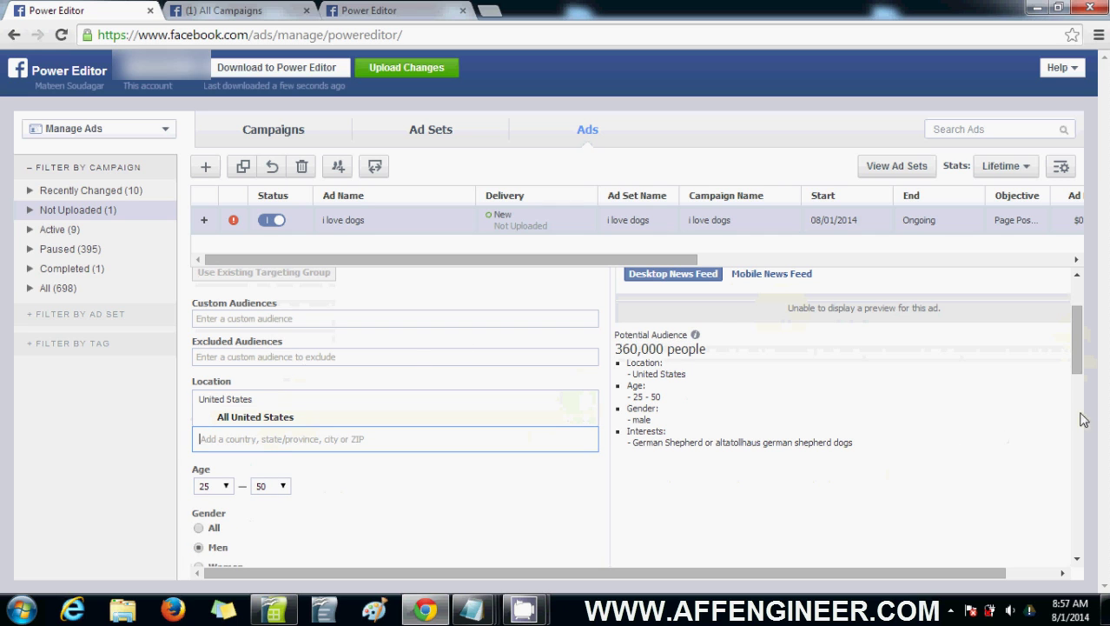
Set the ad's optimization and pricing to Optimized CPM with the default bids.
left_click_drag(1082, 362, 1081, 376)
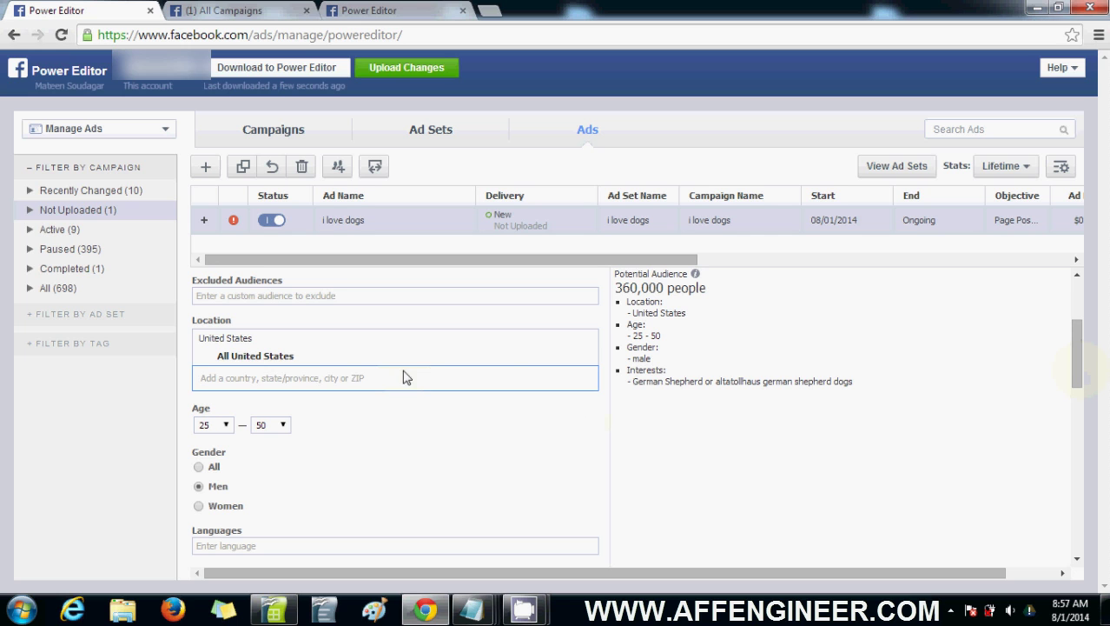
left_click_drag(1090, 345, 1095, 293)
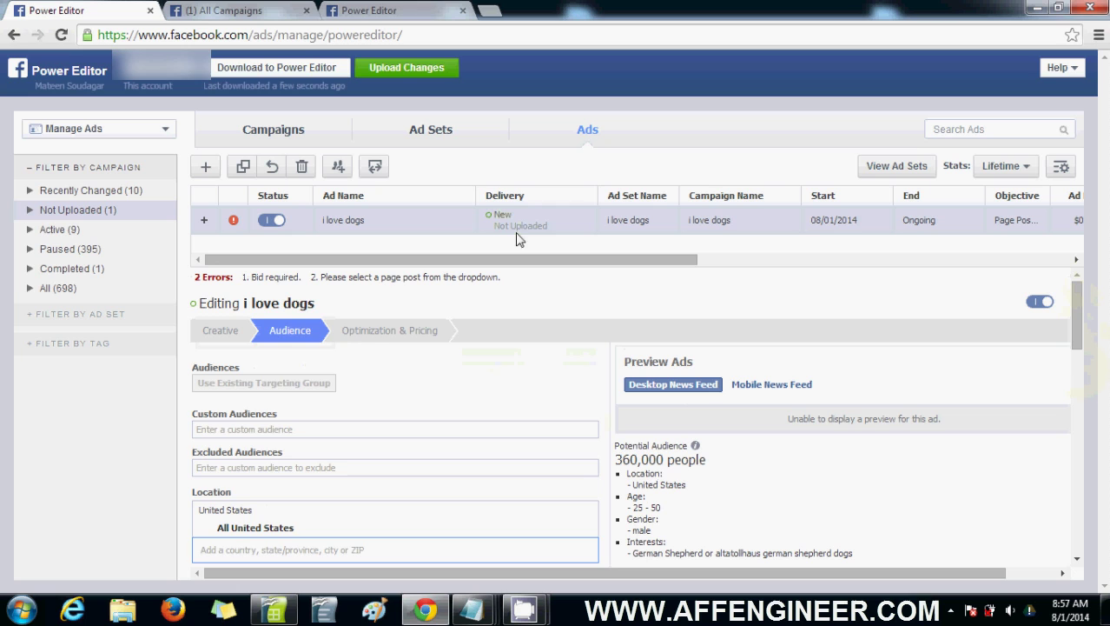
left_click(390, 332)
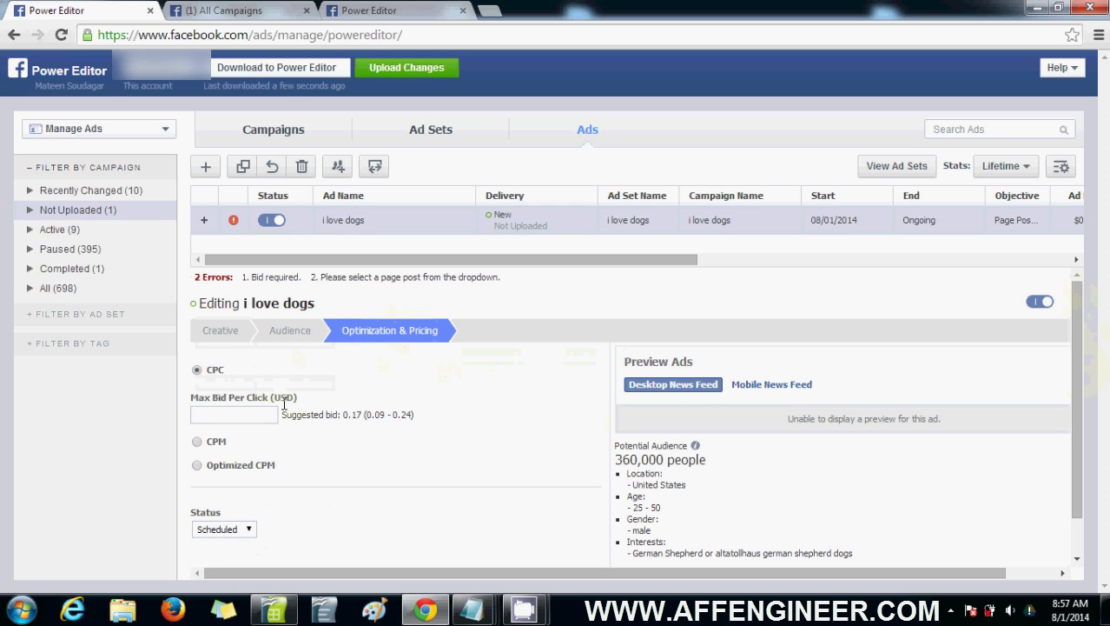
left_click(197, 467)
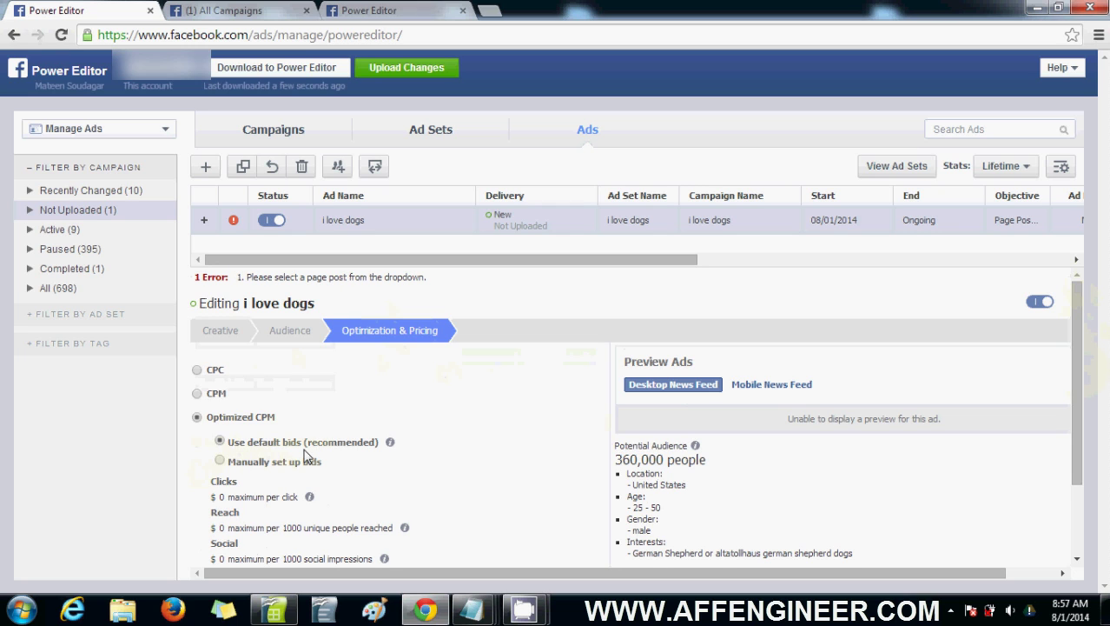
Open the settings of the "i love dogs" ad set and examine its budget, dates and status.
left_click(304, 336)
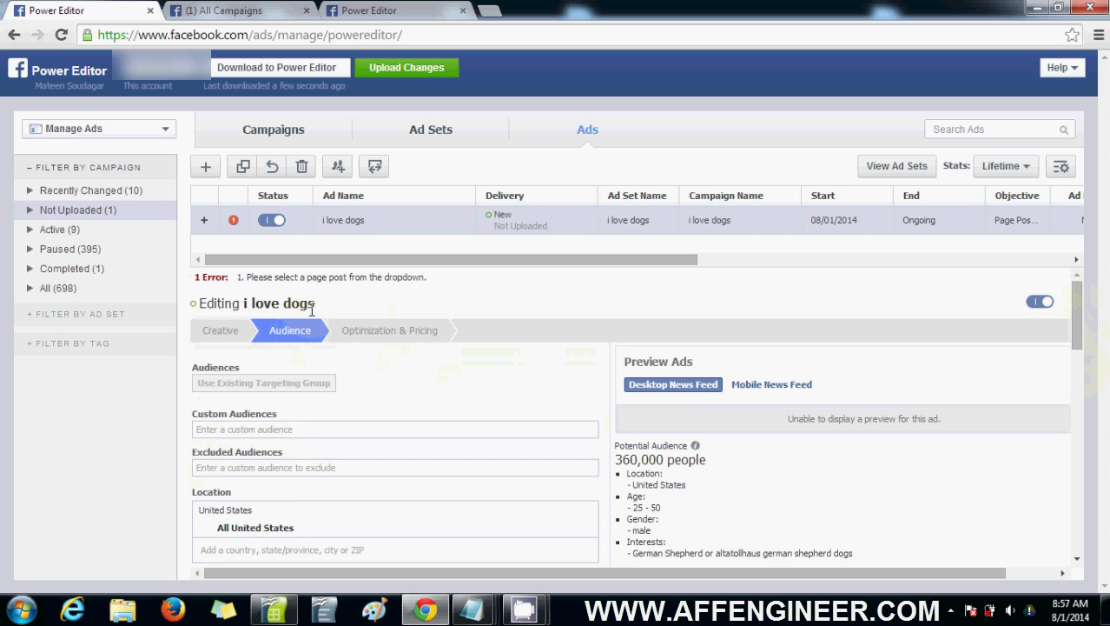
left_click(426, 132)
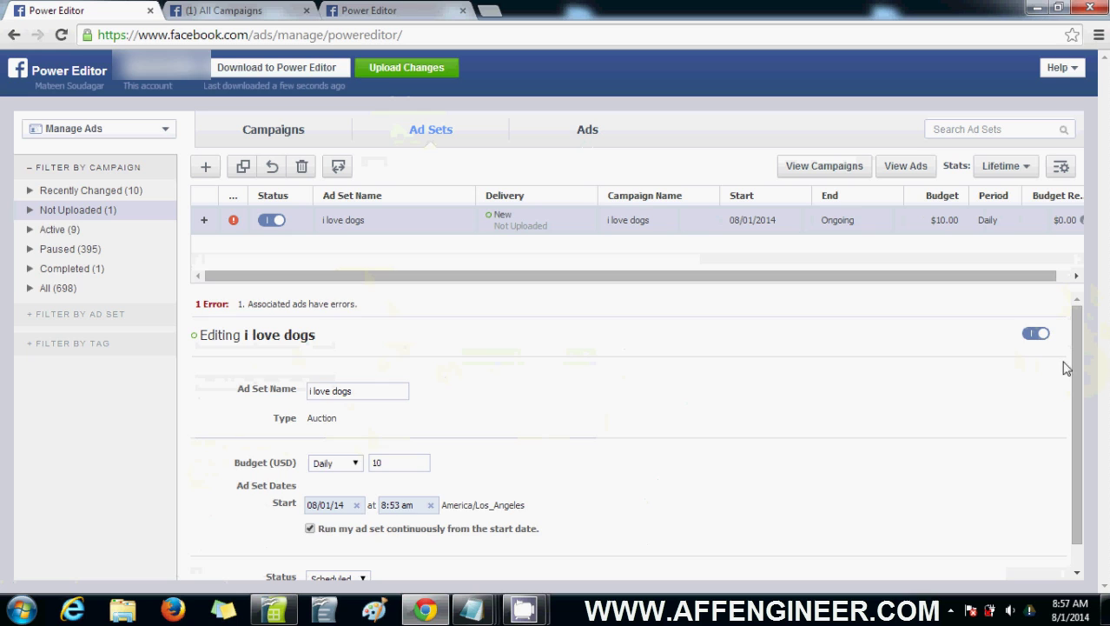
scroll(1076, 373, "down", 1)
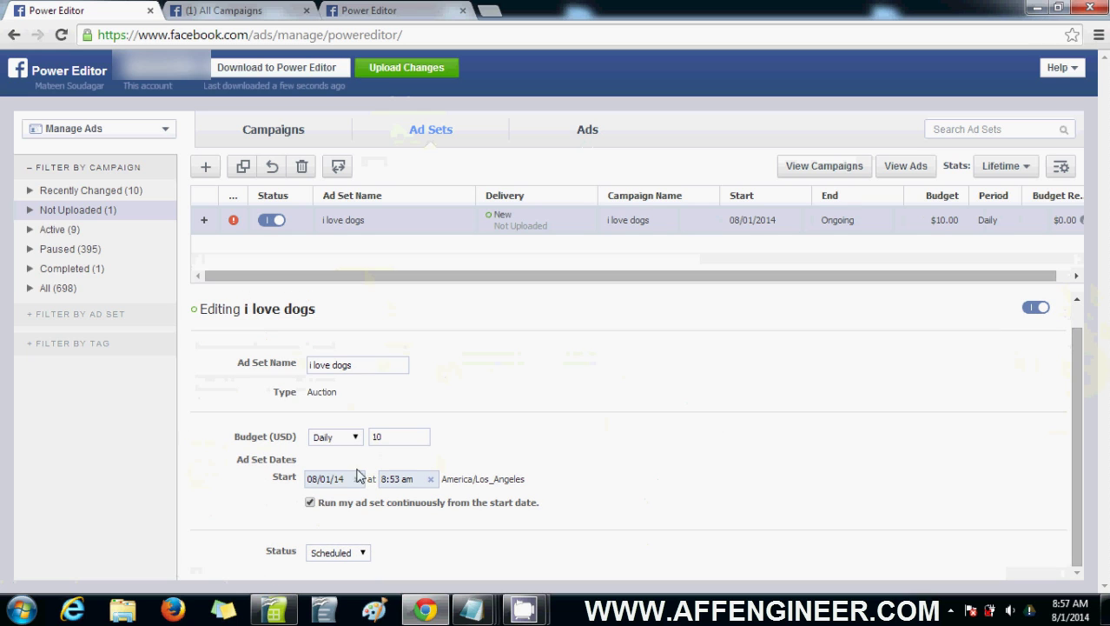
left_click(400, 326)
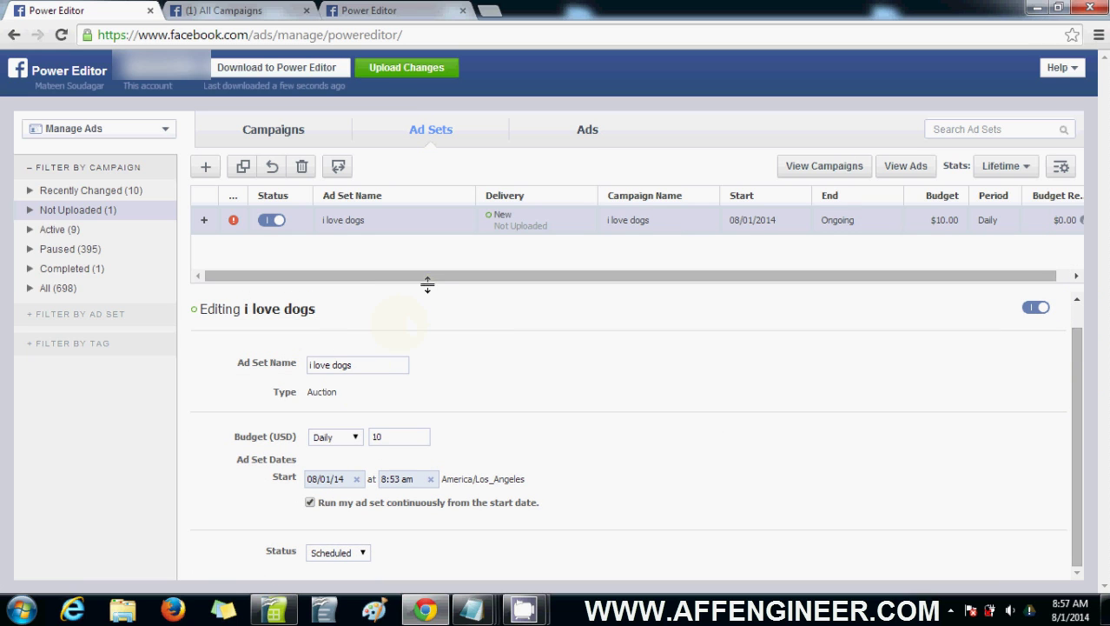
left_click_drag(429, 283, 438, 250)
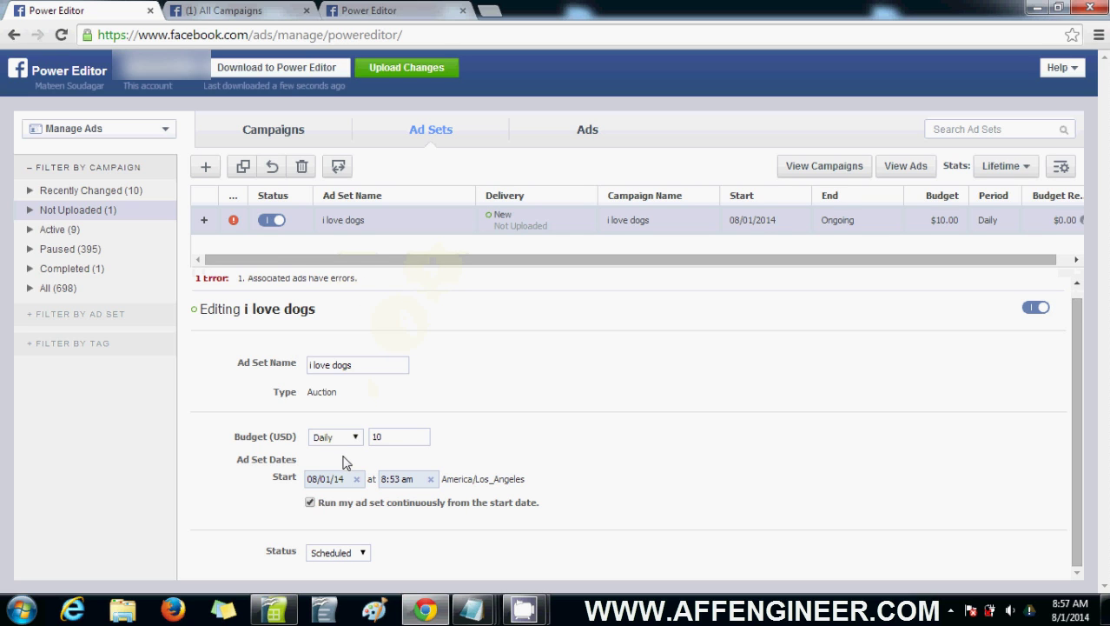
Search the web for "pst time" in a new browser tab, check the Pacific time clock page, and return to Power Editor.
left_click(489, 10)
left_click(141, 8)
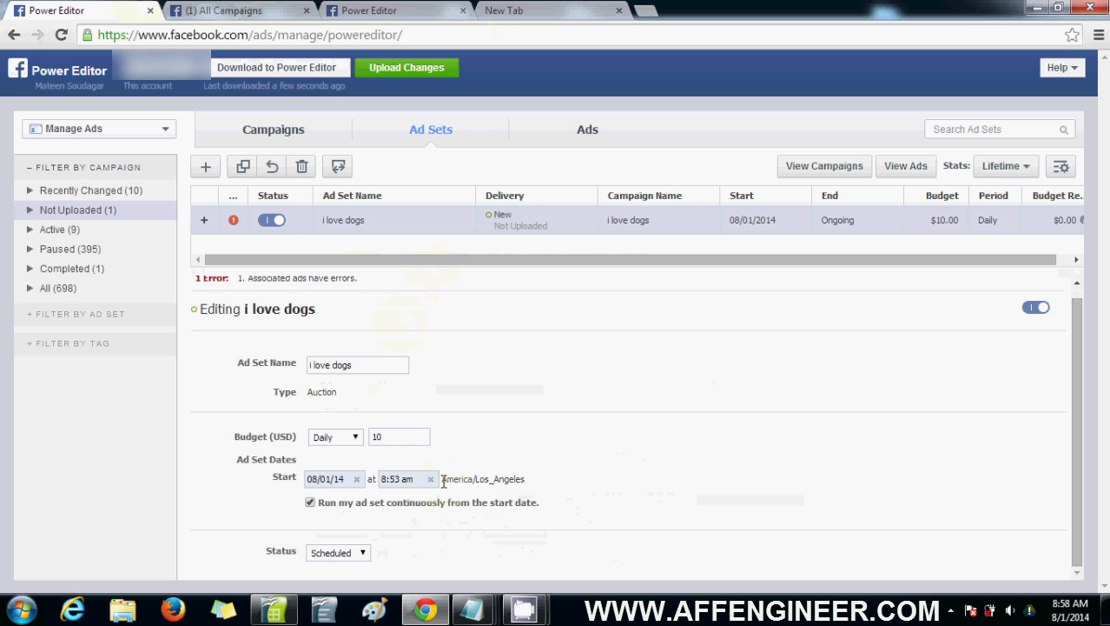
left_click(506, 10)
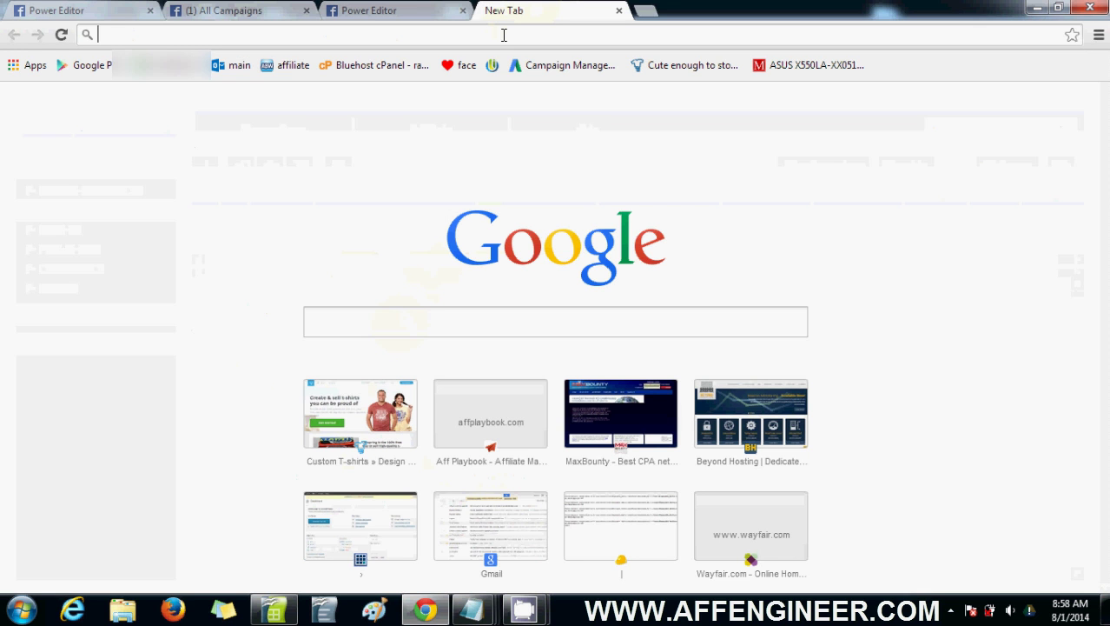
type("pst time")
key("Return")
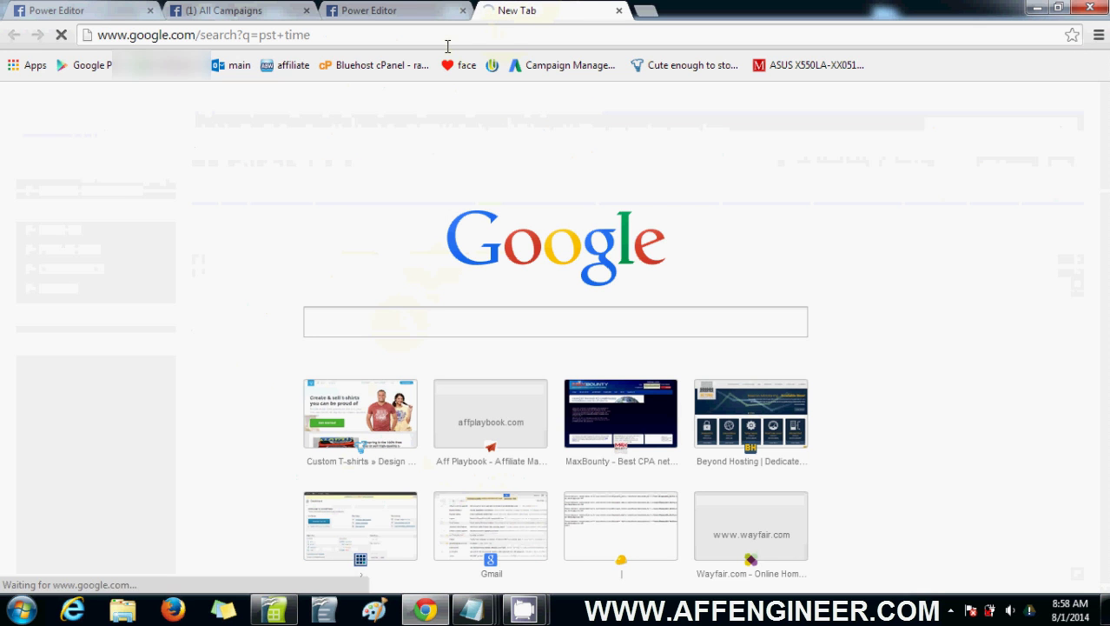
left_click(367, 200)
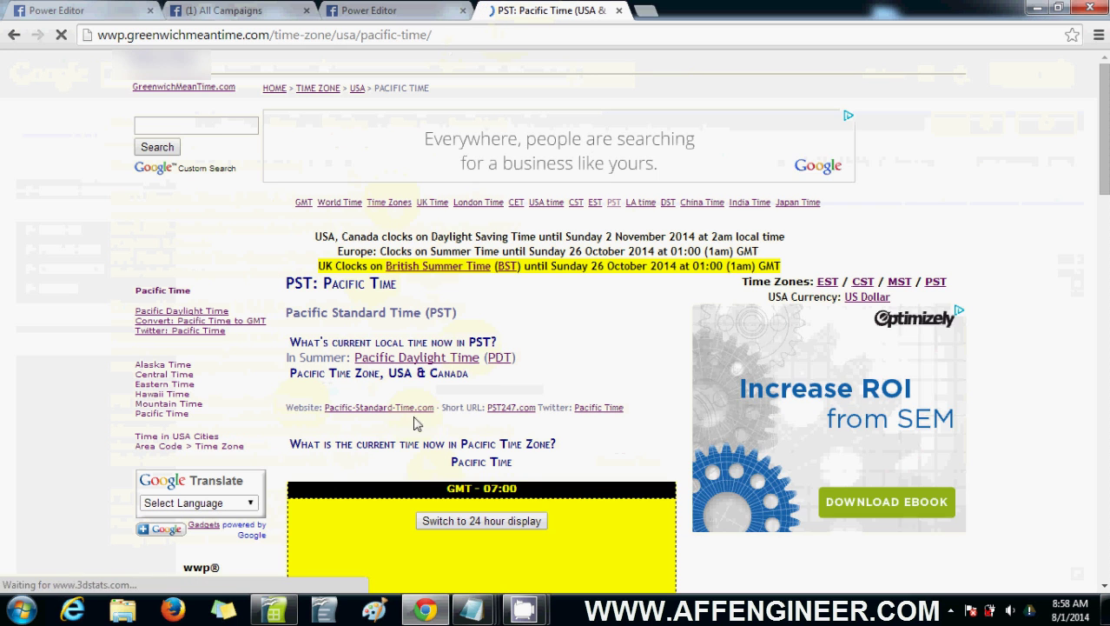
scroll(515, 297, "down", 3)
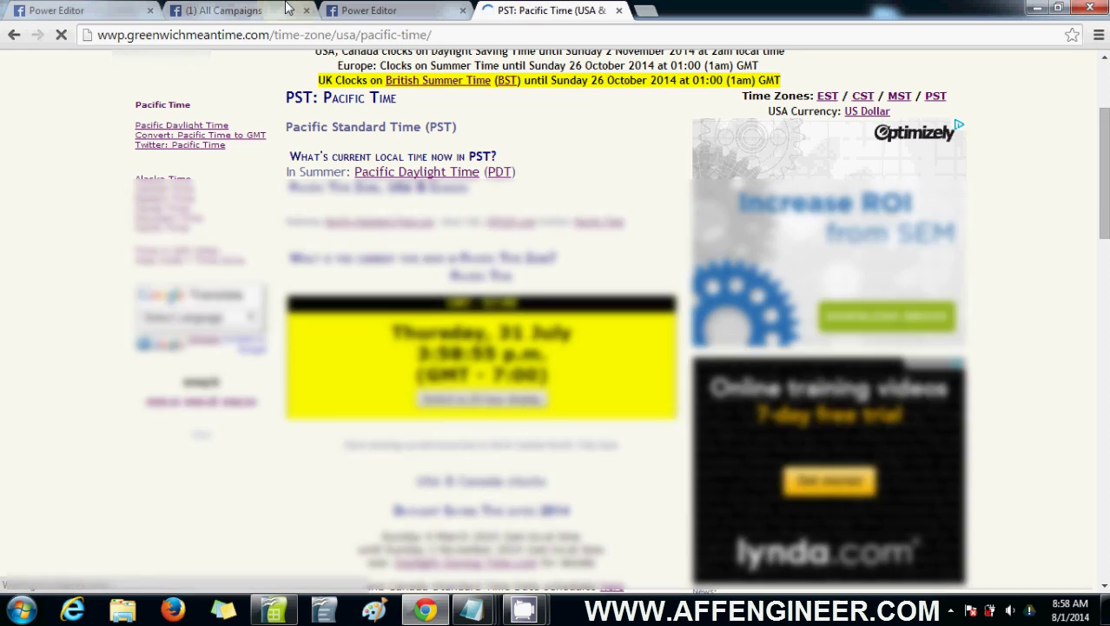
left_click(289, 10)
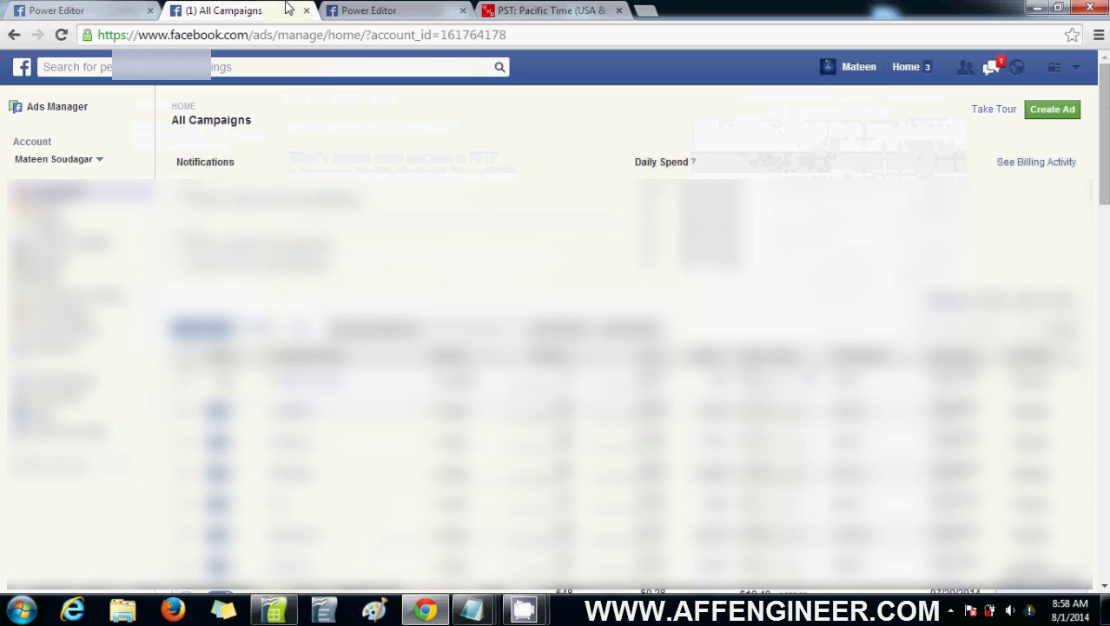
left_click(106, 8)
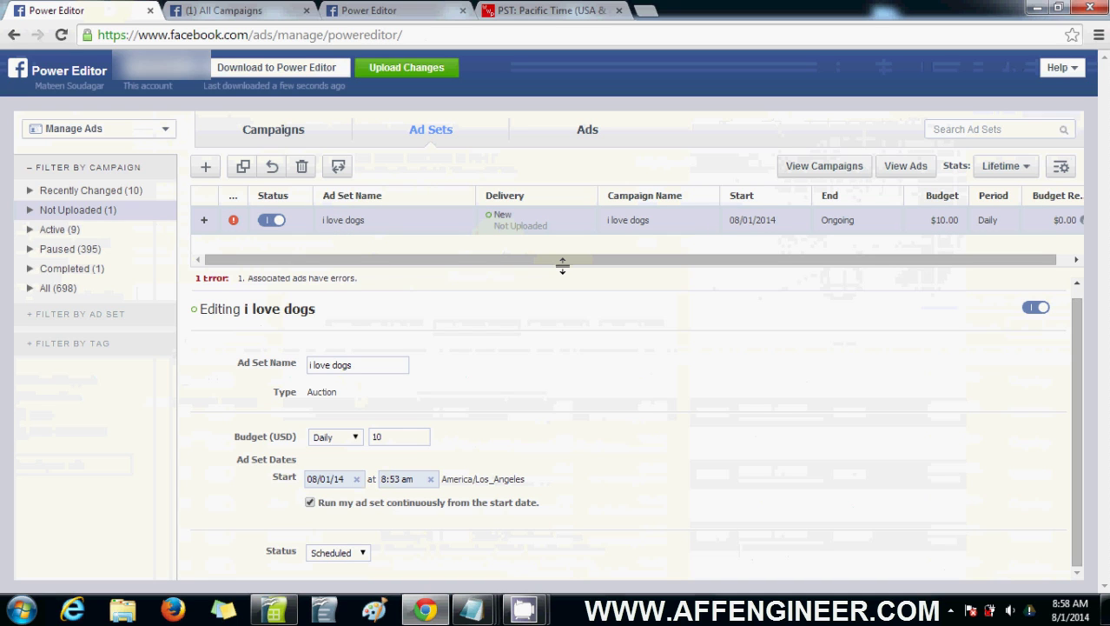
Check the current Pacific date and set the "i love dogs" ad set's start date to 07/31/14.
double_click(336, 478)
left_click(600, 7)
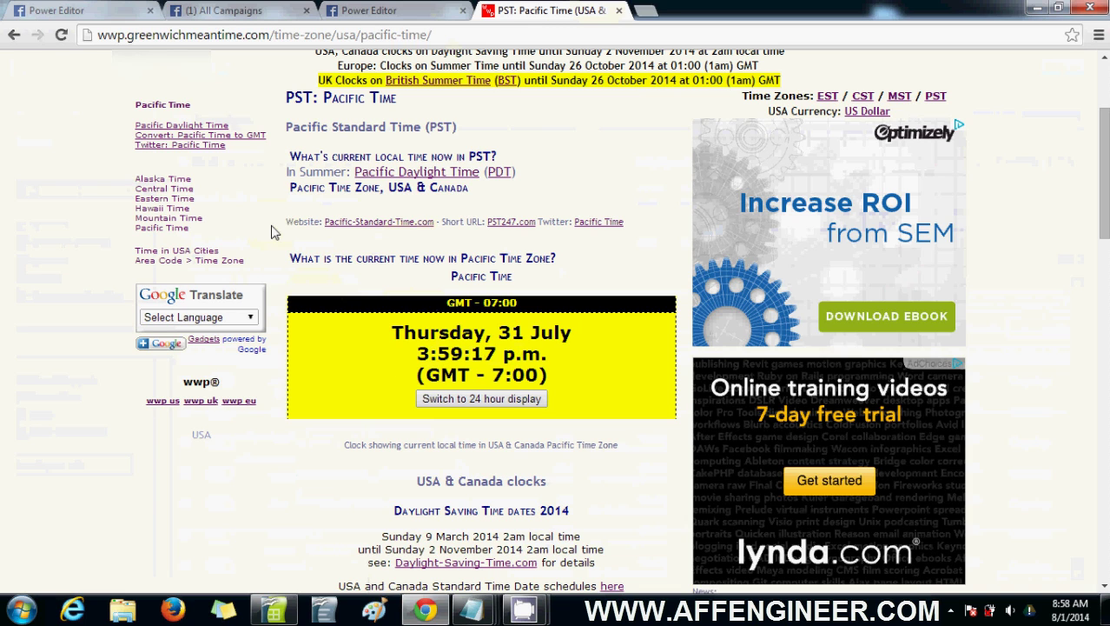
left_click(96, 9)
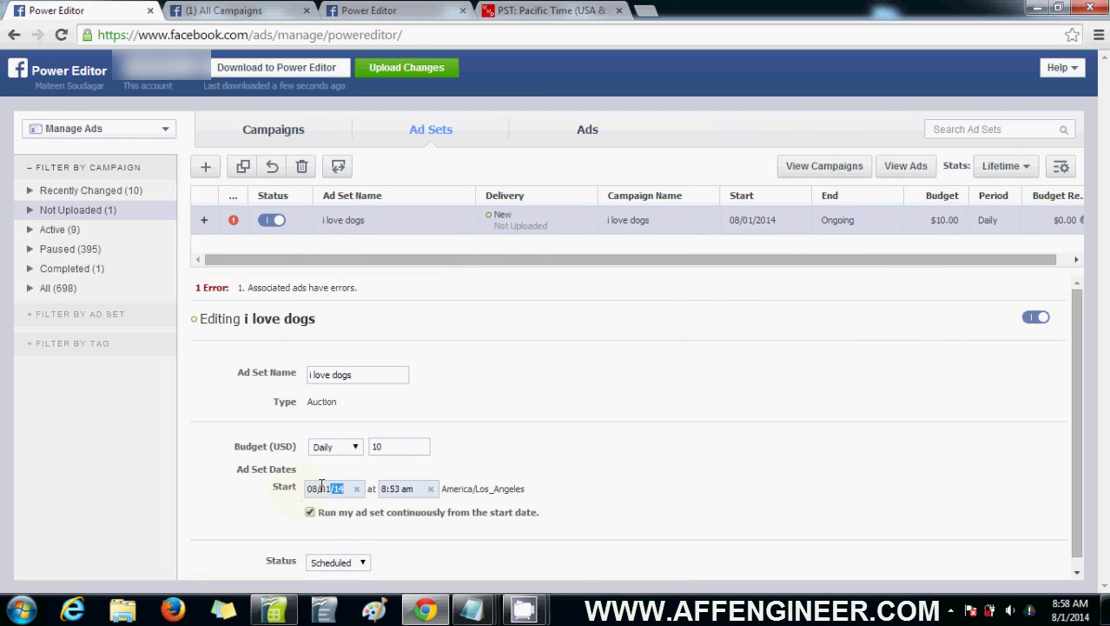
left_click_drag(319, 488, 329, 488)
type("31")
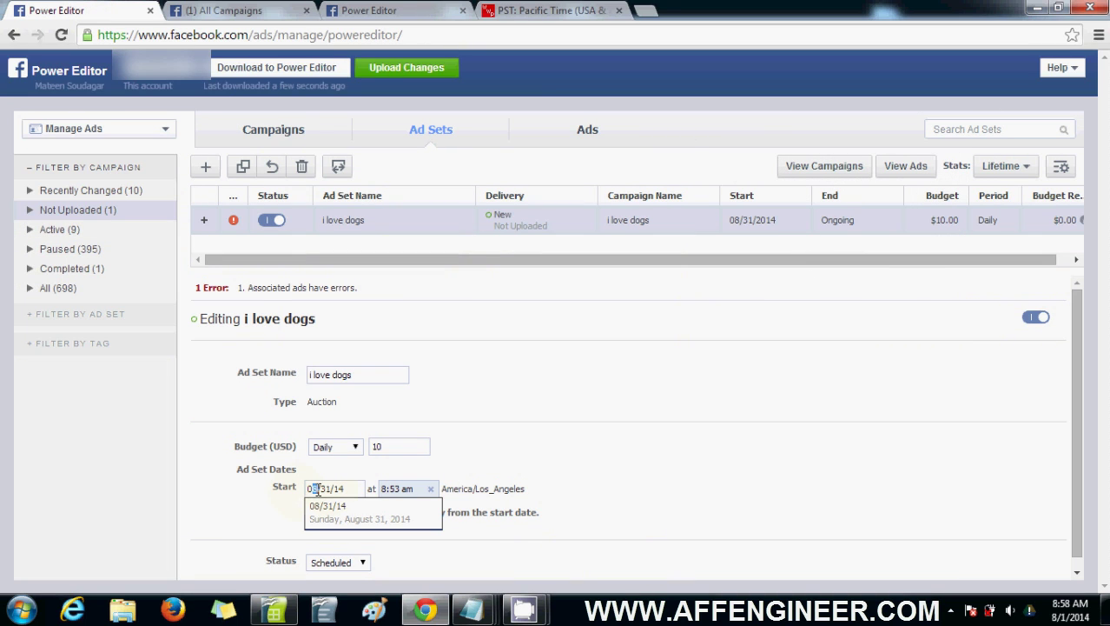
type("7")
key("Return")
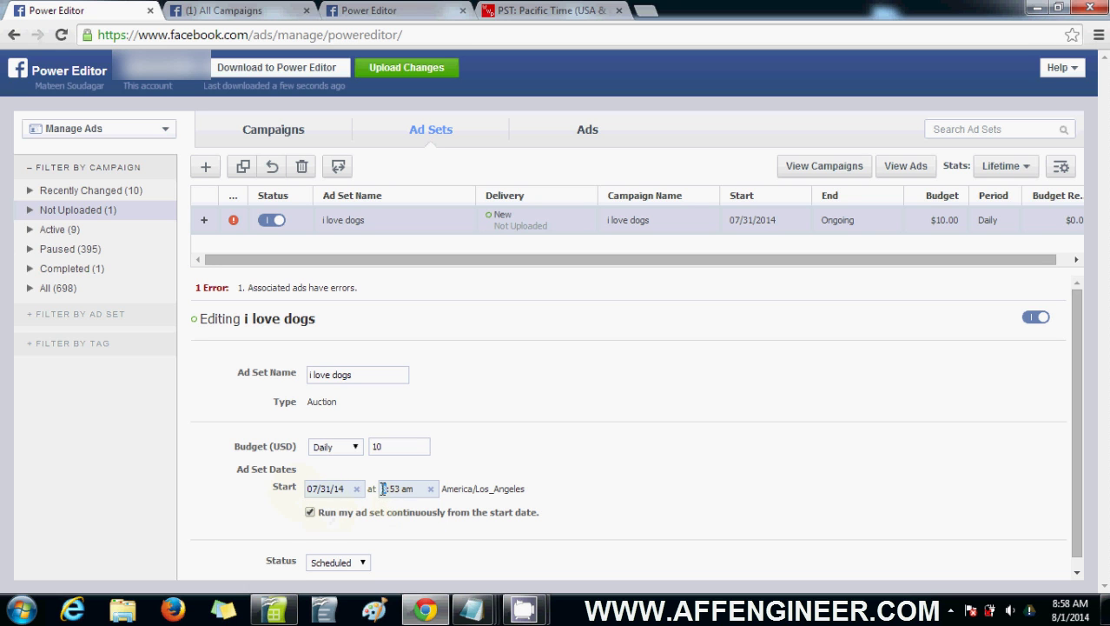
Set the ad set's start time to 4:53 pm and compare it with the current Pacific time.
left_click(382, 489)
type("4")
left_click(409, 518)
left_click(548, 11)
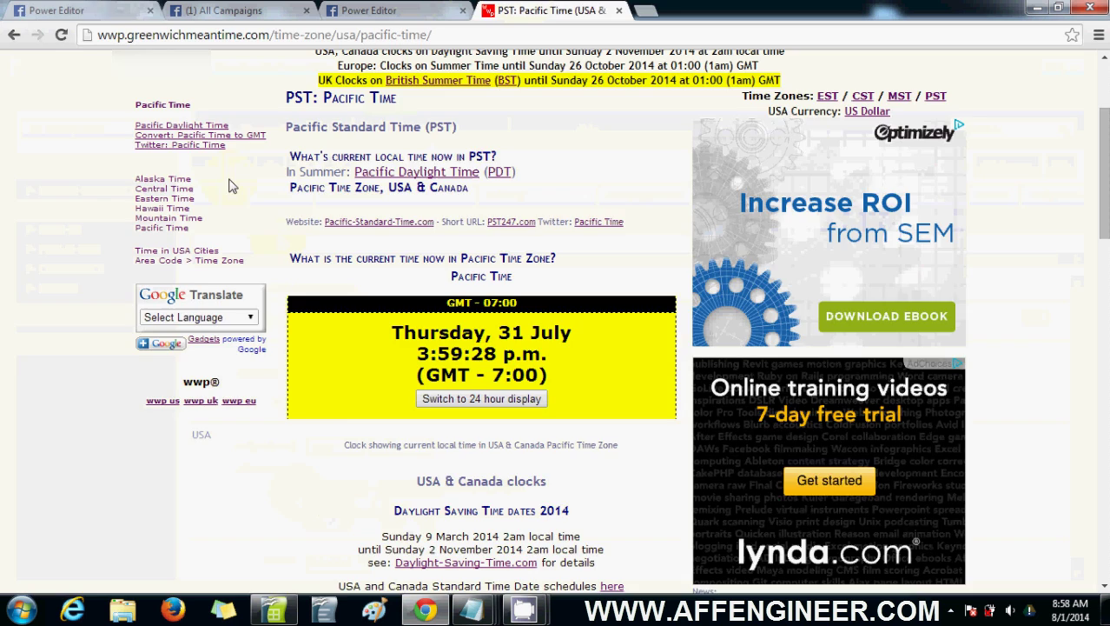
left_click(60, 11)
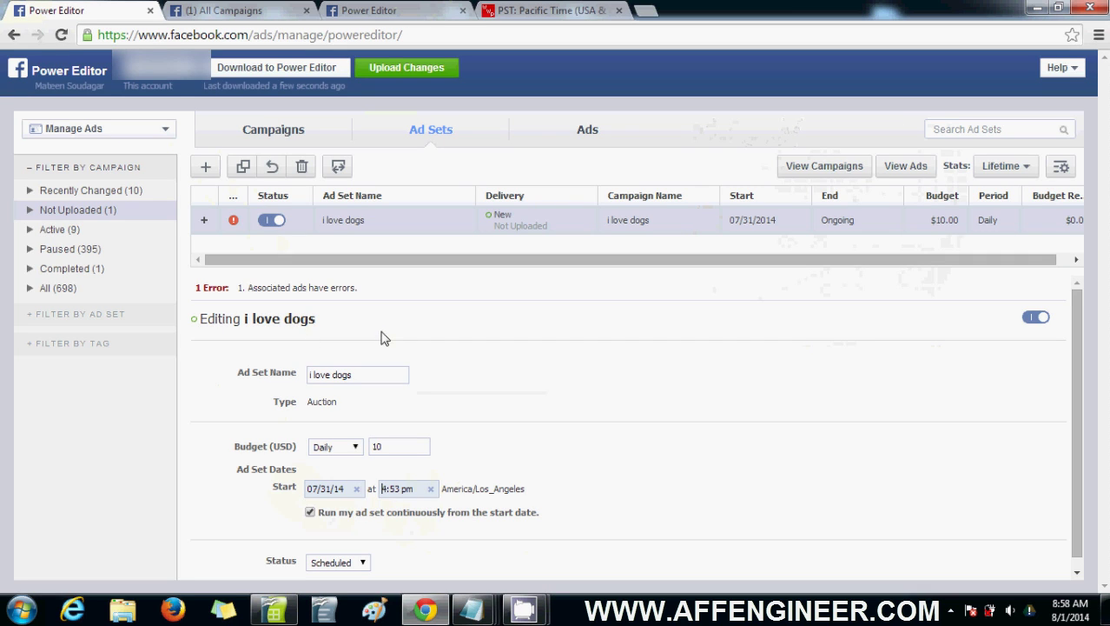
left_click(530, 10)
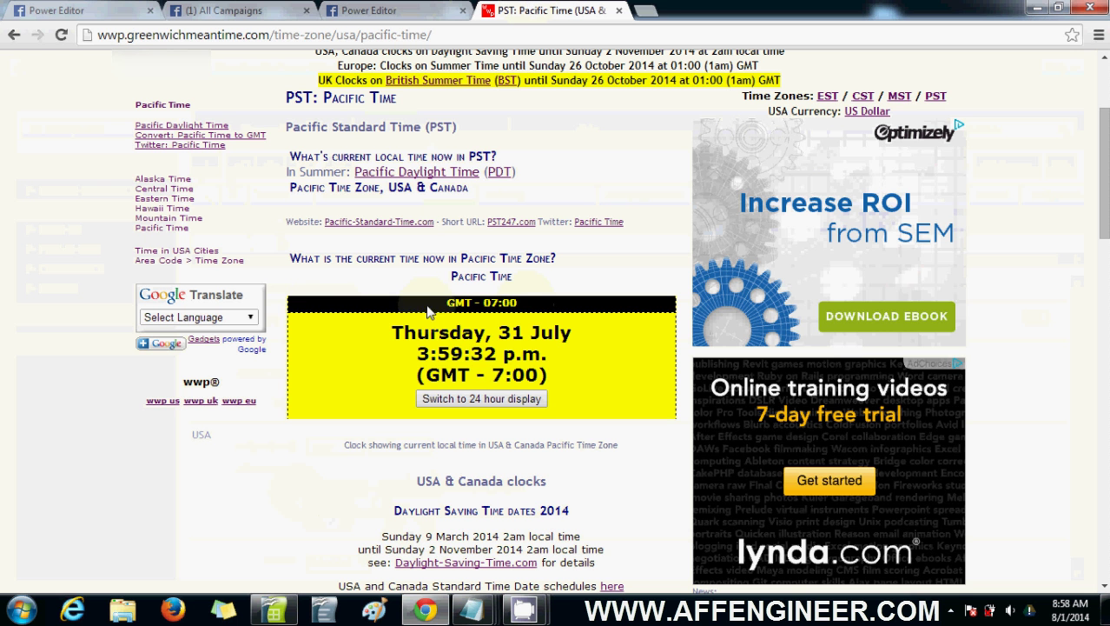
left_click(95, 8)
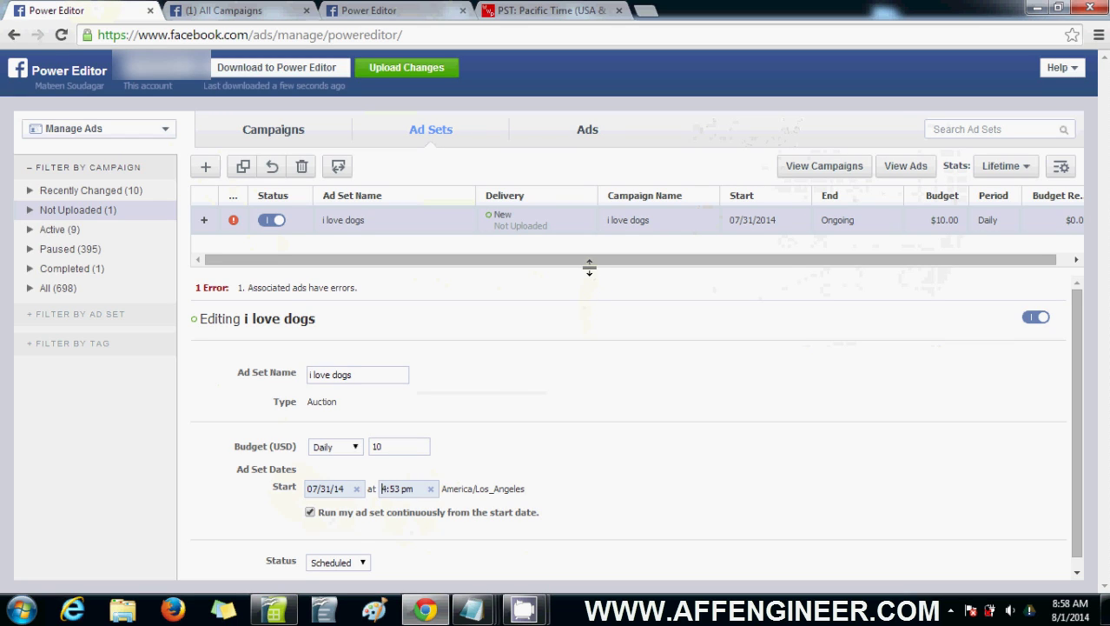
Open the creative settings of the "i love dogs" ad and examine its Facebook page, page post and conversion-tracking pixel sections.
left_click_drag(589, 267, 884, 340)
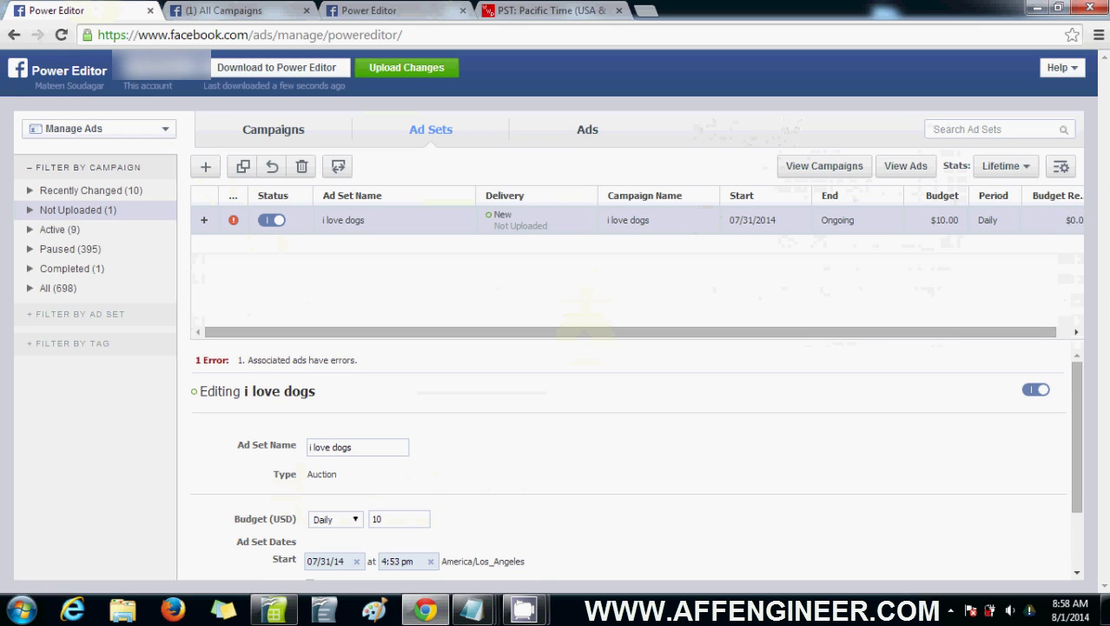
left_click_drag(1079, 446, 1078, 330)
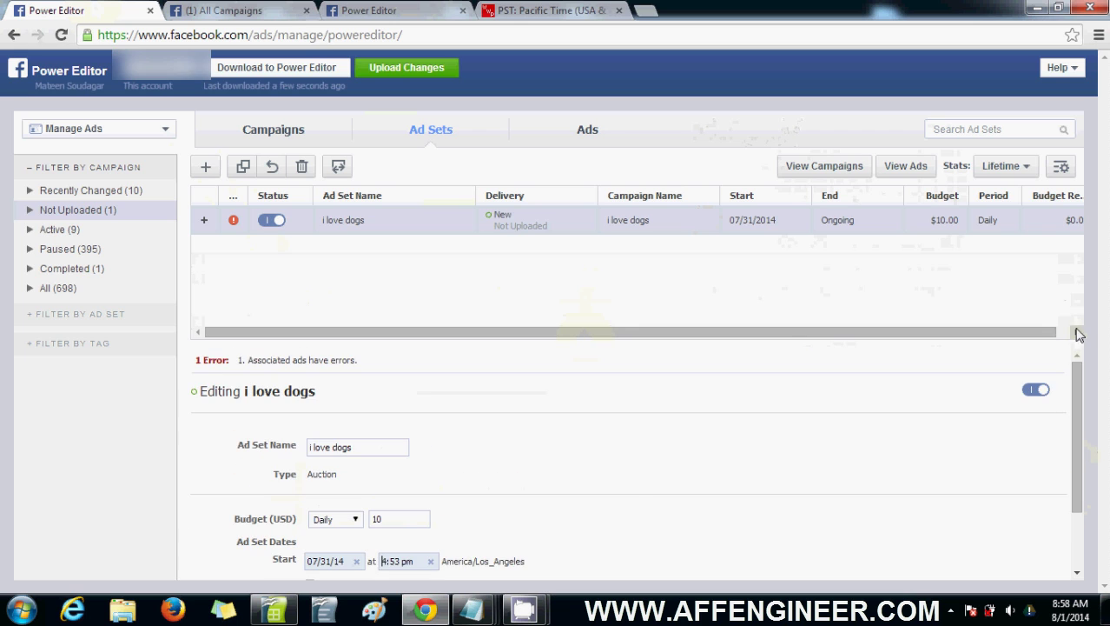
left_click(591, 130)
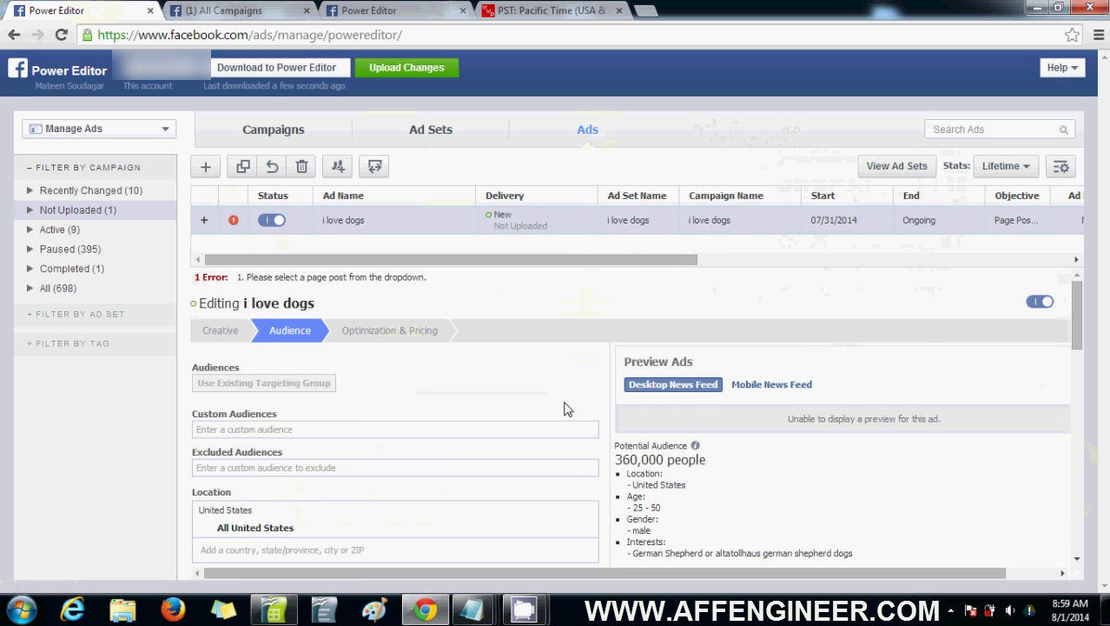
left_click(207, 334)
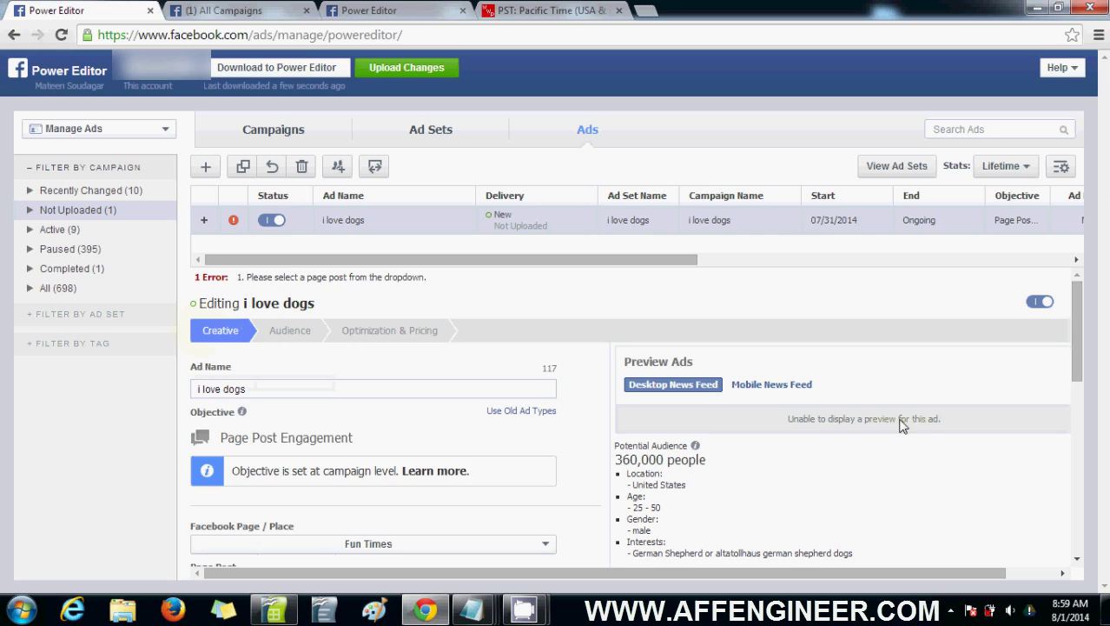
left_click_drag(1085, 351, 1090, 426)
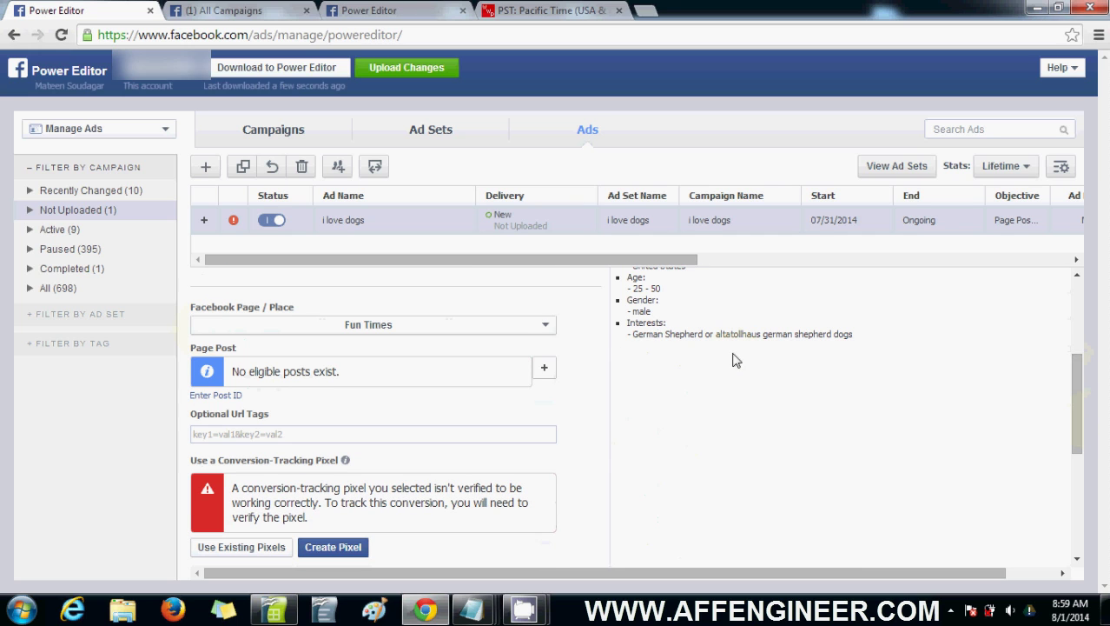